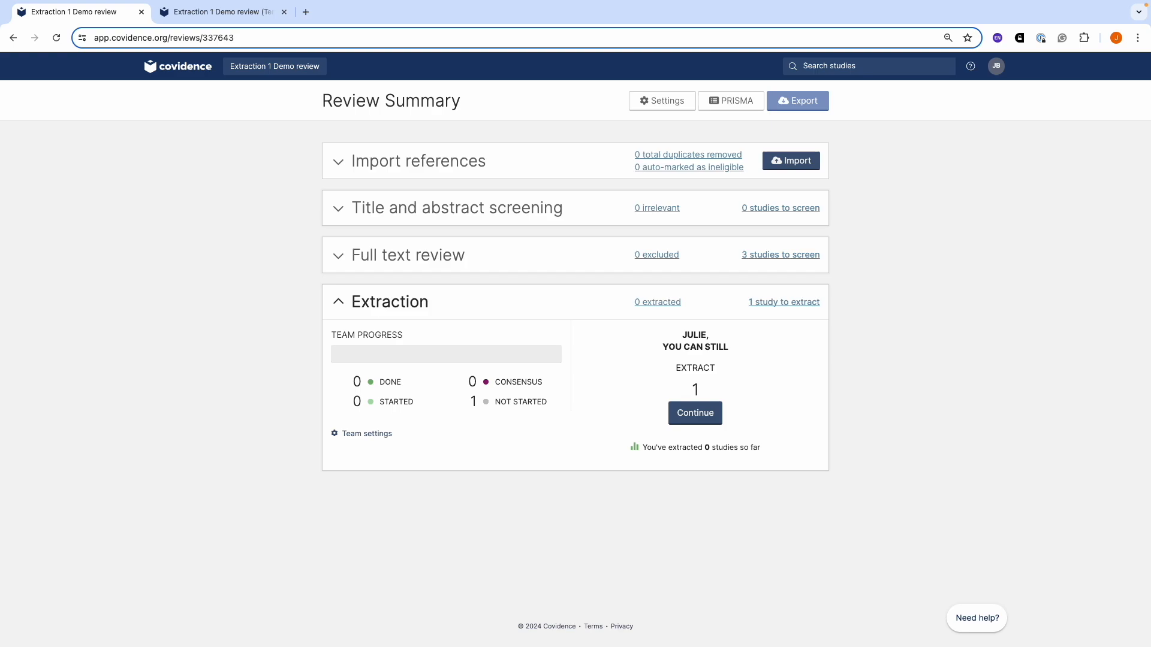
Open the review's team settings and expand the rules for the Extraction stage.
{"action": "left_click", "coordinate": [682, 106]}
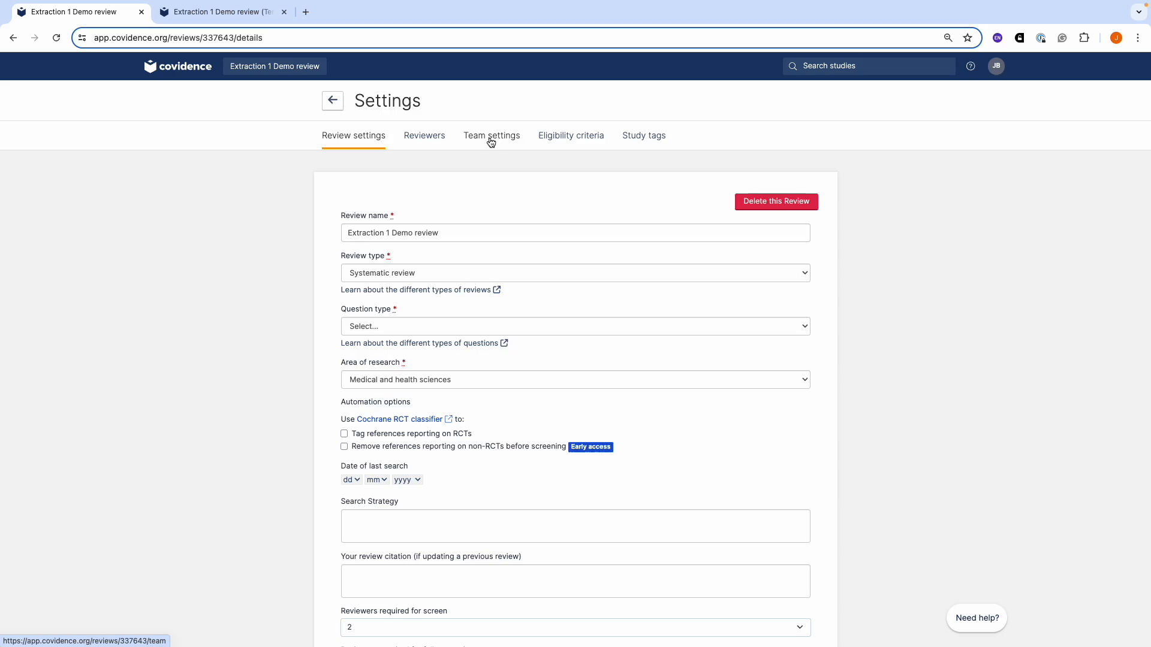
{"action": "left_click", "coordinate": [490, 141]}
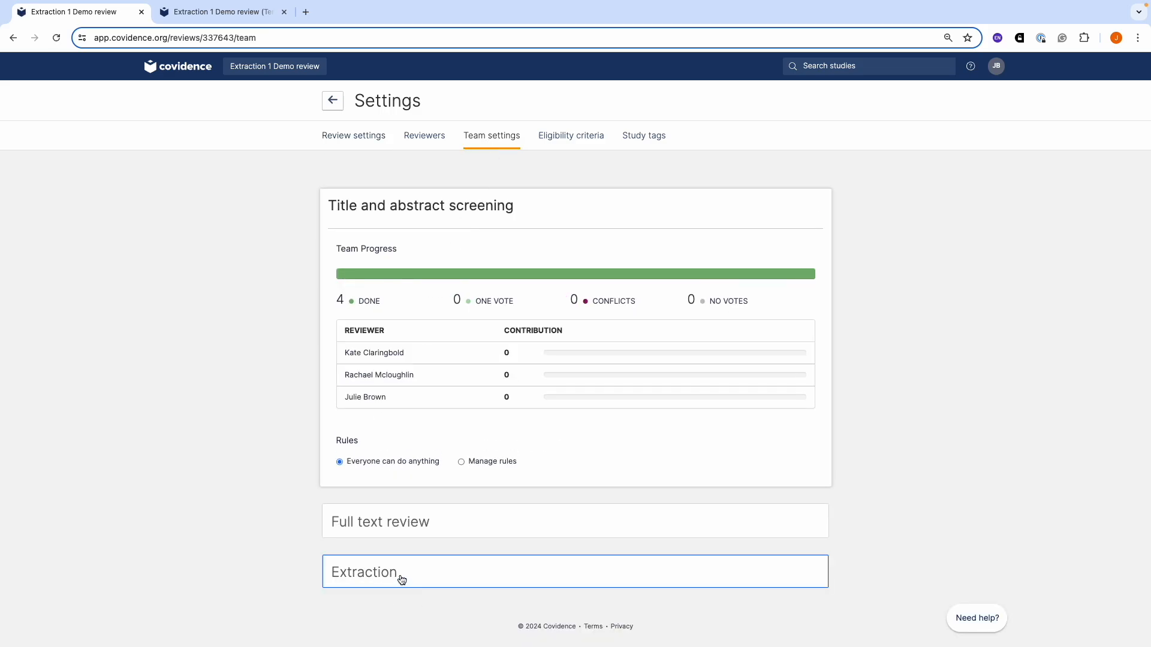
{"action": "left_click", "coordinate": [401, 580]}
{"action": "scroll", "coordinate": [402, 578], "scroll_direction": "down", "scroll_amount": 1}
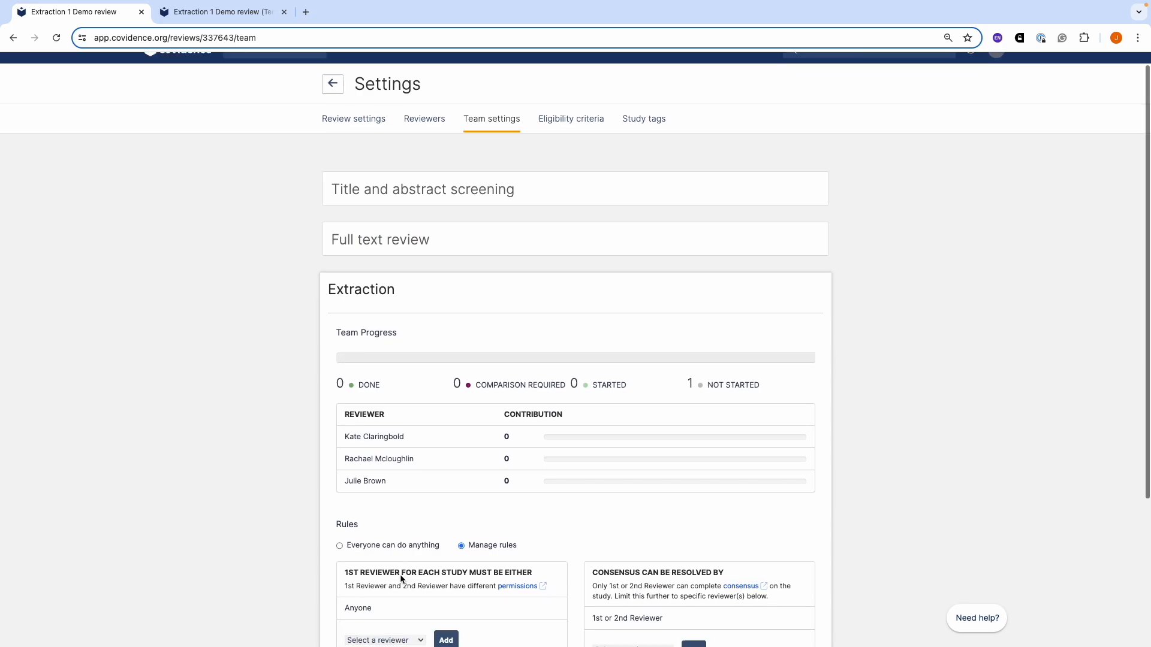
{"action": "scroll", "coordinate": [400, 575], "scroll_direction": "down", "scroll_amount": 4}
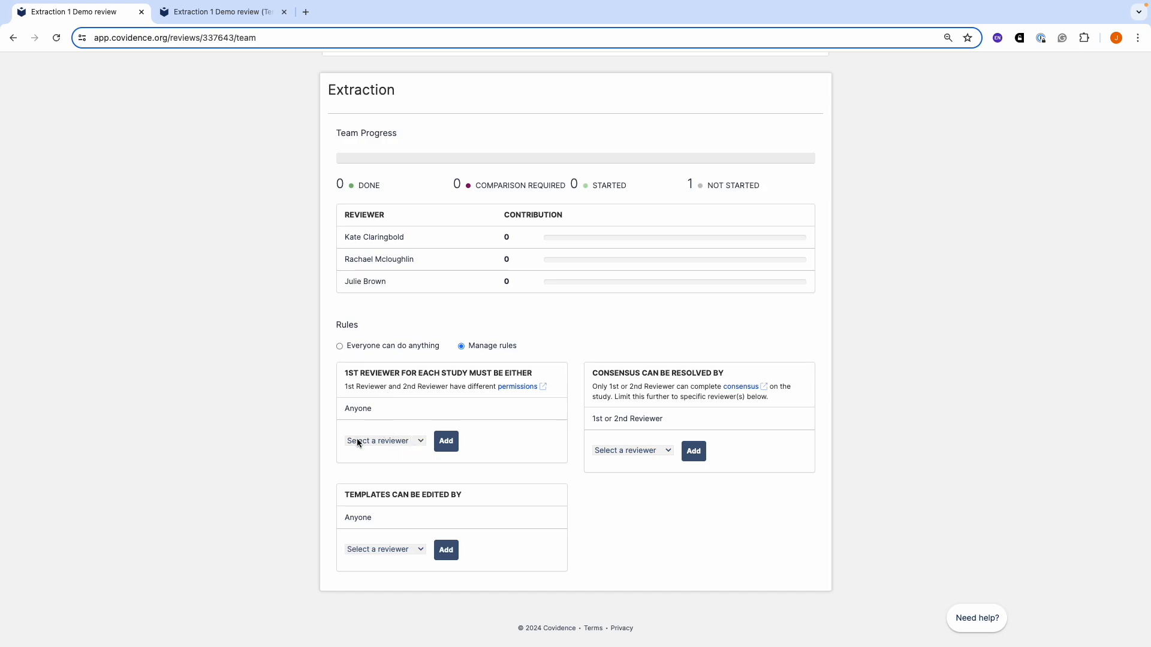
Limit the 1st reviewer for each study to the signed-in reviewer in the extraction rules.
{"action": "left_click", "coordinate": [421, 443]}
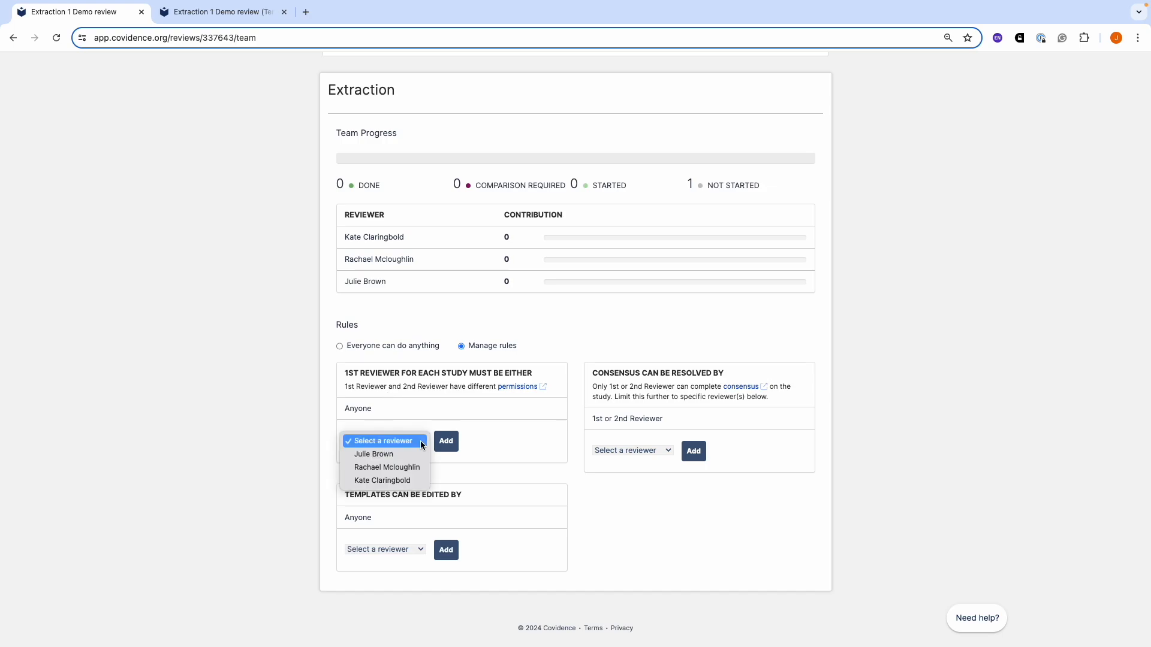
{"action": "left_click", "coordinate": [388, 459]}
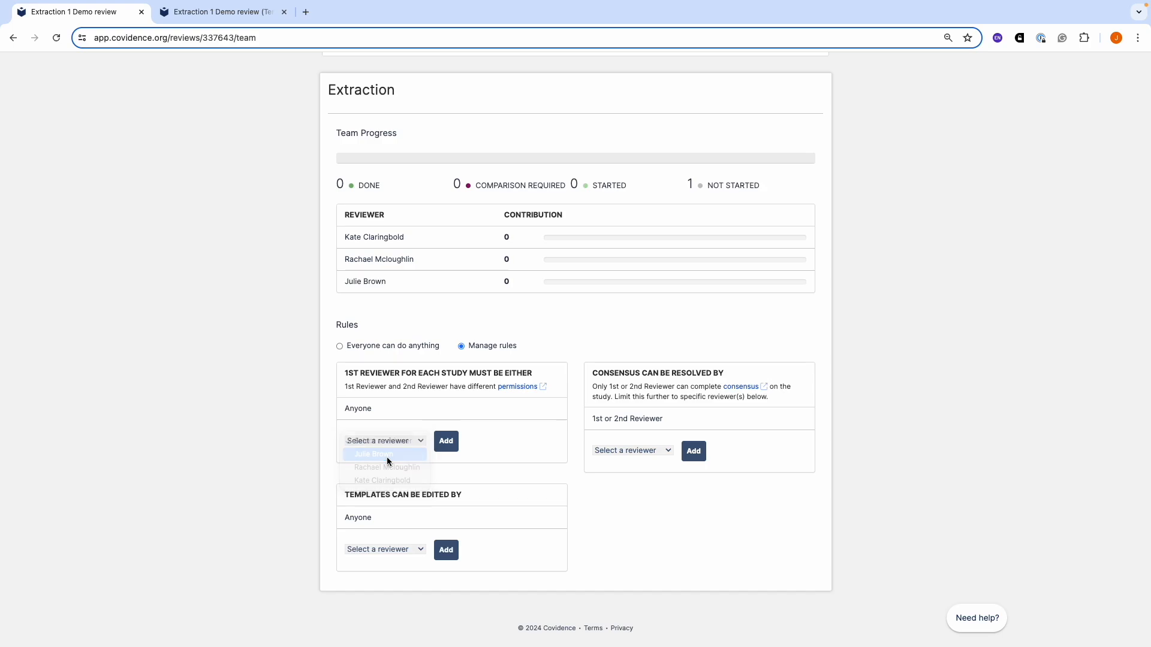
{"action": "left_click", "coordinate": [450, 447]}
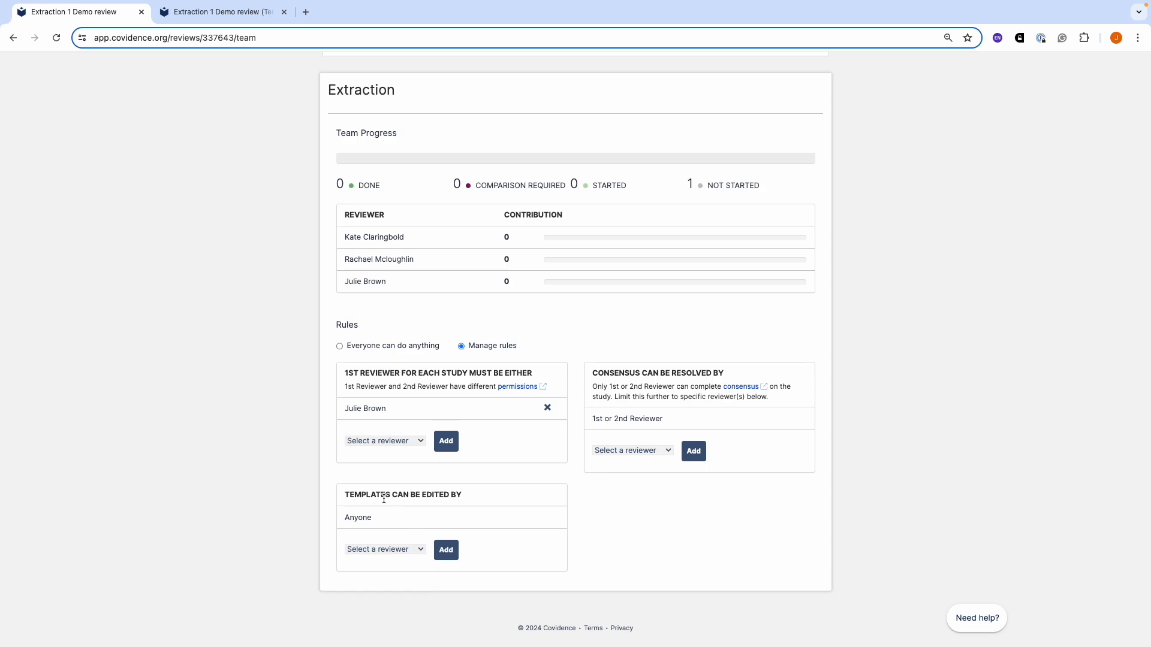
Try restricting template editing to the signed-in reviewer and remove that restriction.
{"action": "left_click", "coordinate": [419, 550]}
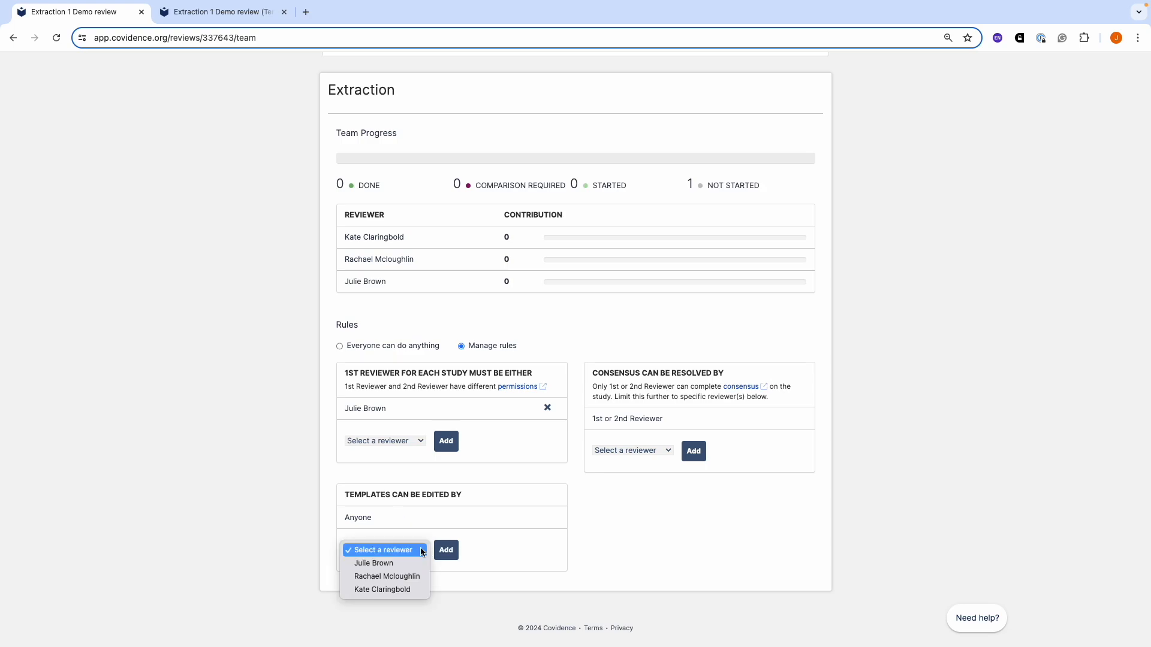
{"action": "left_click", "coordinate": [398, 563]}
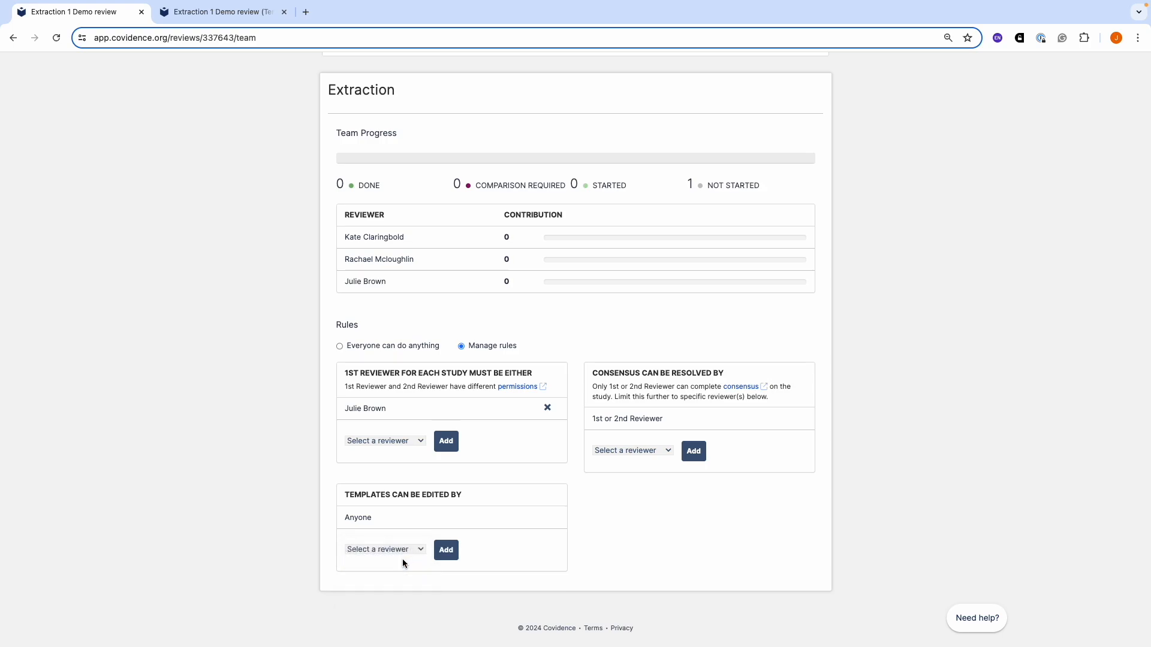
{"action": "left_click", "coordinate": [450, 550]}
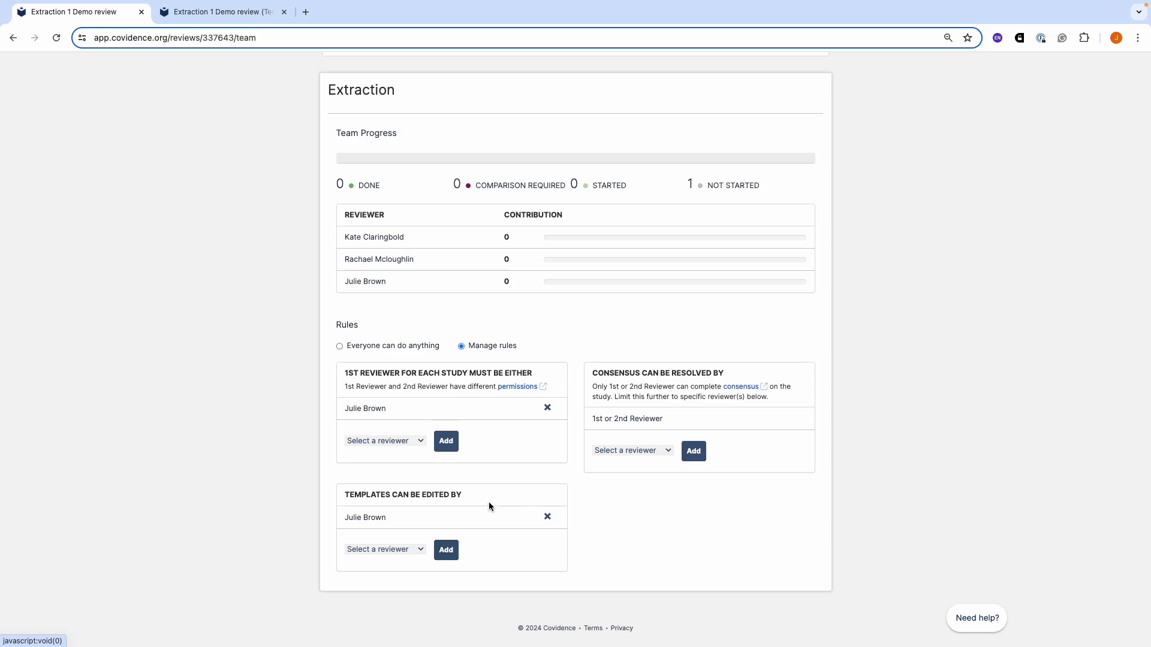
{"action": "left_click", "coordinate": [547, 517]}
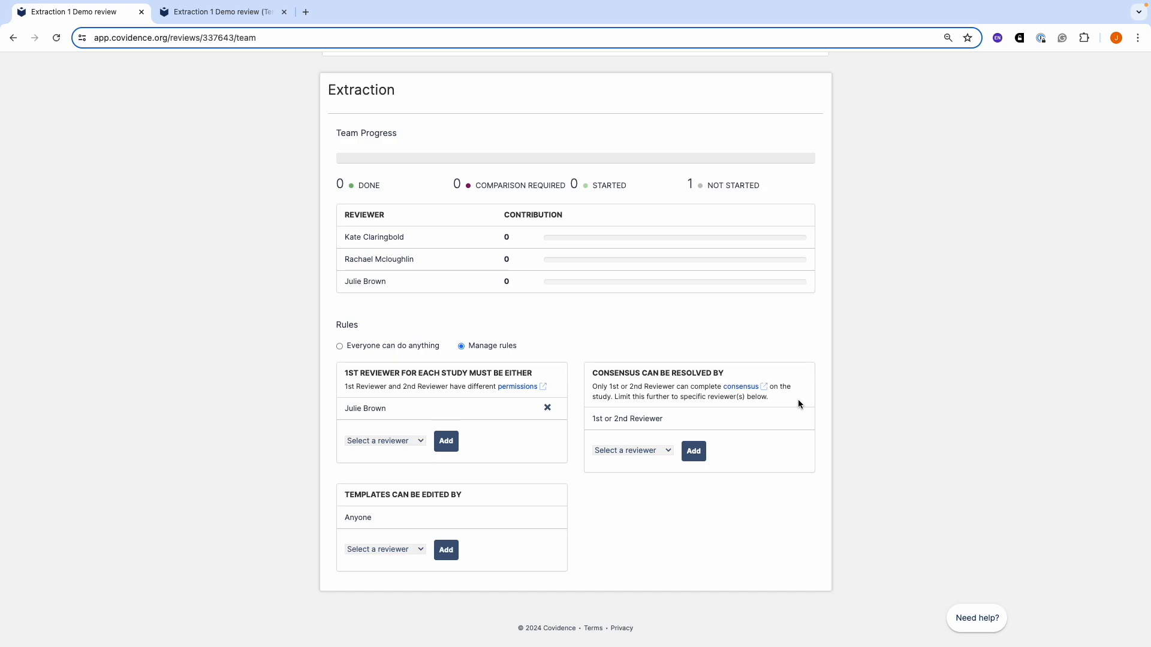
Limit who can resolve extraction consensus to the signed-in reviewer.
{"action": "left_click", "coordinate": [668, 450]}
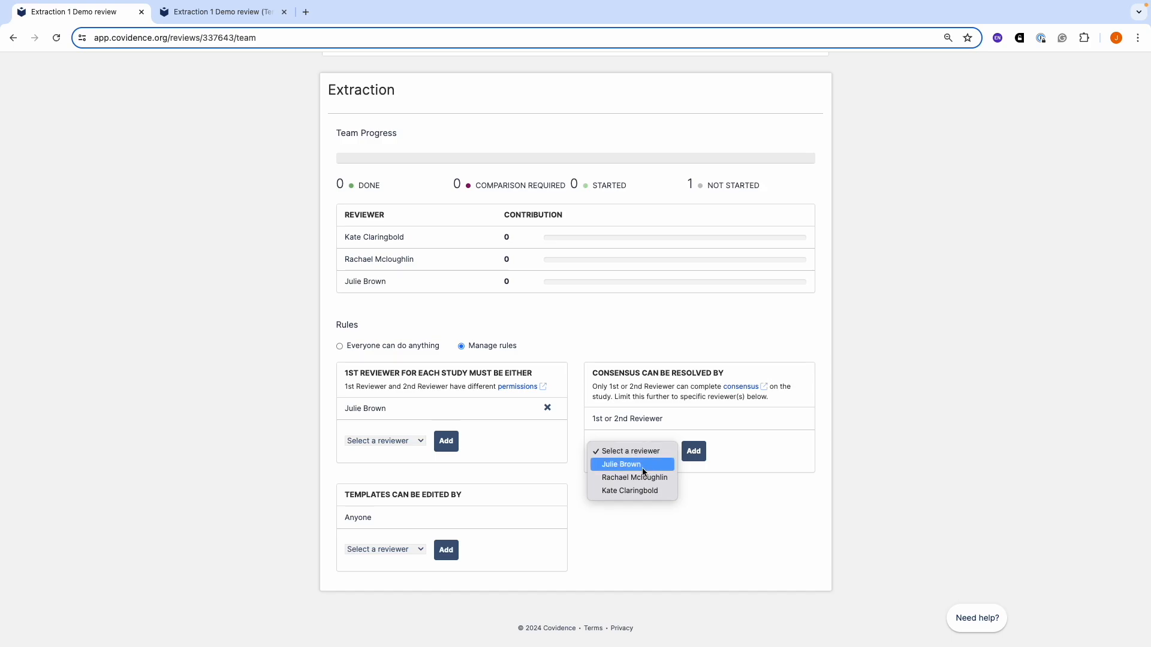
{"action": "left_click", "coordinate": [643, 469]}
{"action": "left_click", "coordinate": [694, 455]}
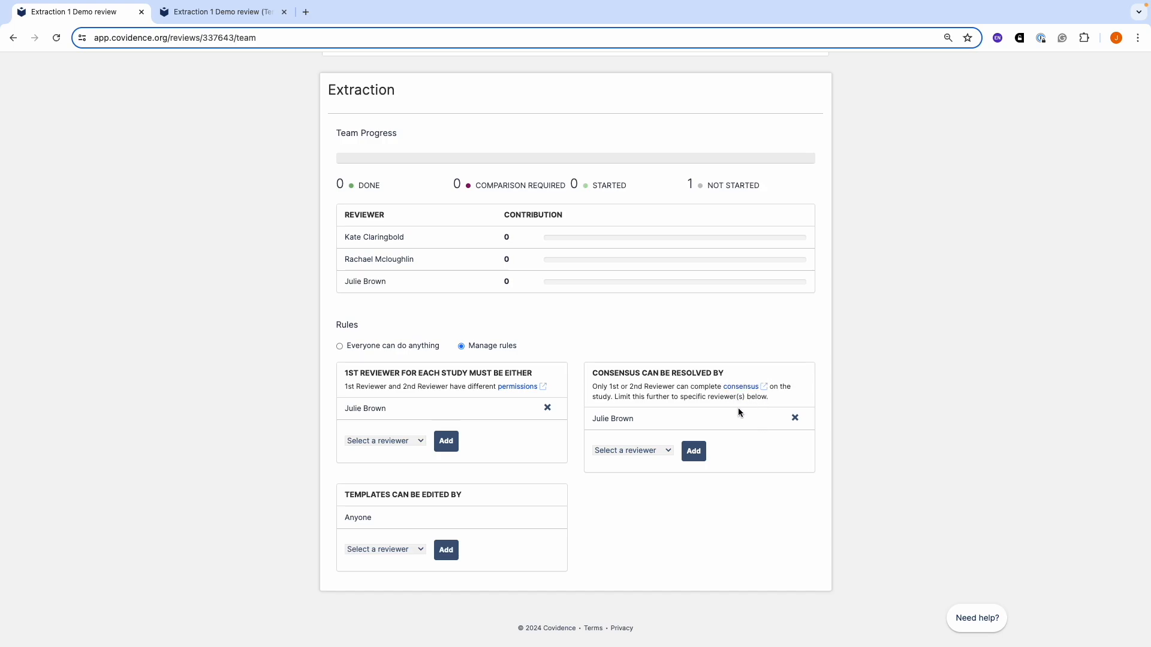
Return to the review summary and start a data extraction template from the Extraction stage's list of studies to extract.
{"action": "scroll", "coordinate": [276, 208], "scroll_direction": "up", "scroll_amount": 4}
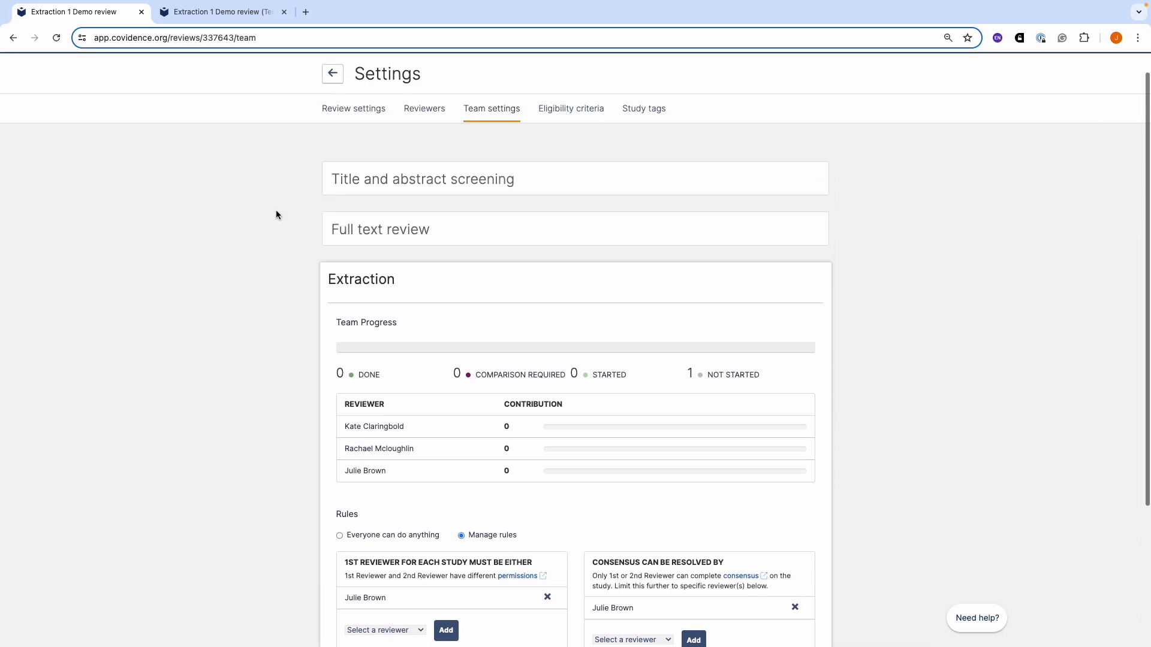
{"action": "left_click", "coordinate": [333, 102]}
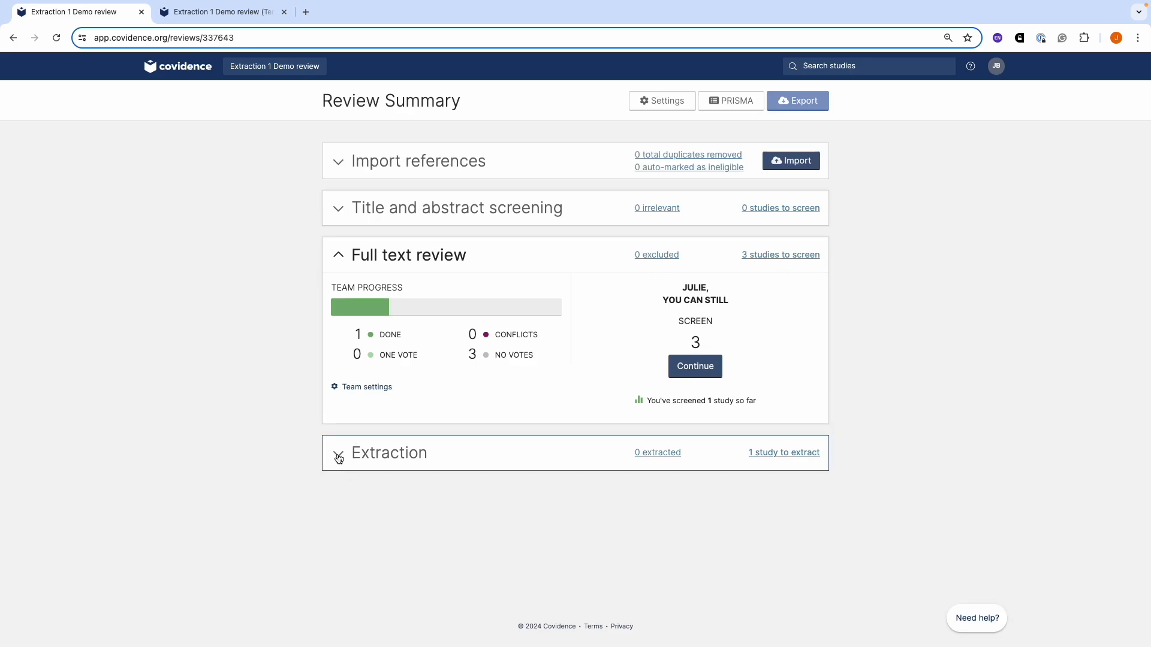
{"action": "left_click", "coordinate": [338, 457]}
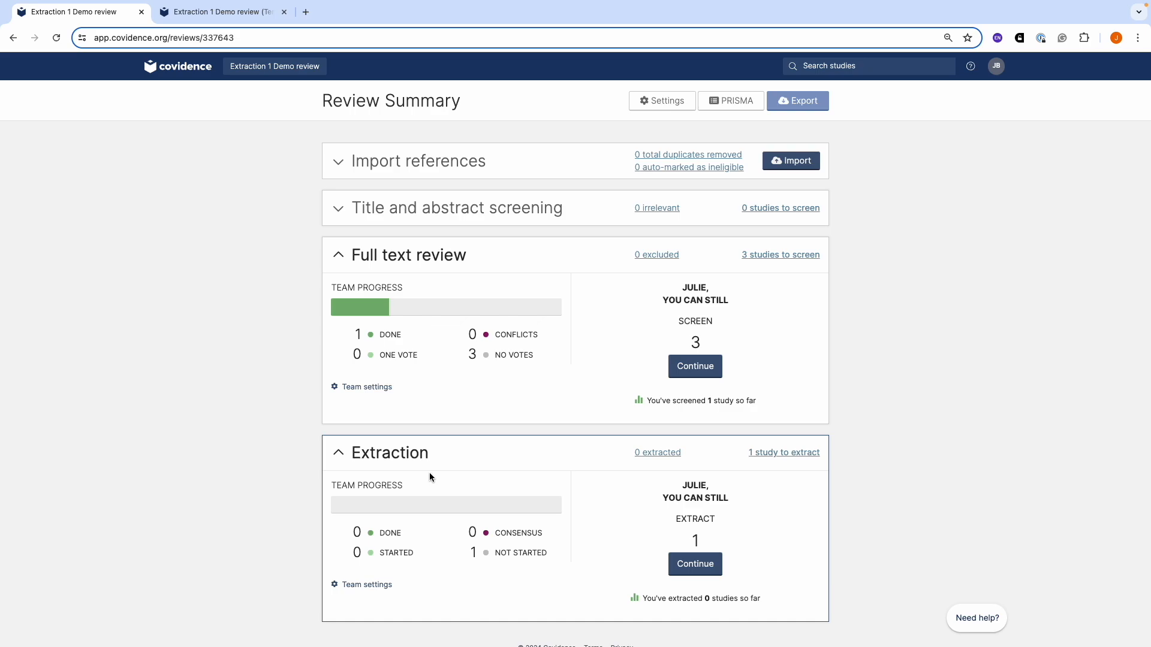
{"action": "left_click", "coordinate": [774, 459]}
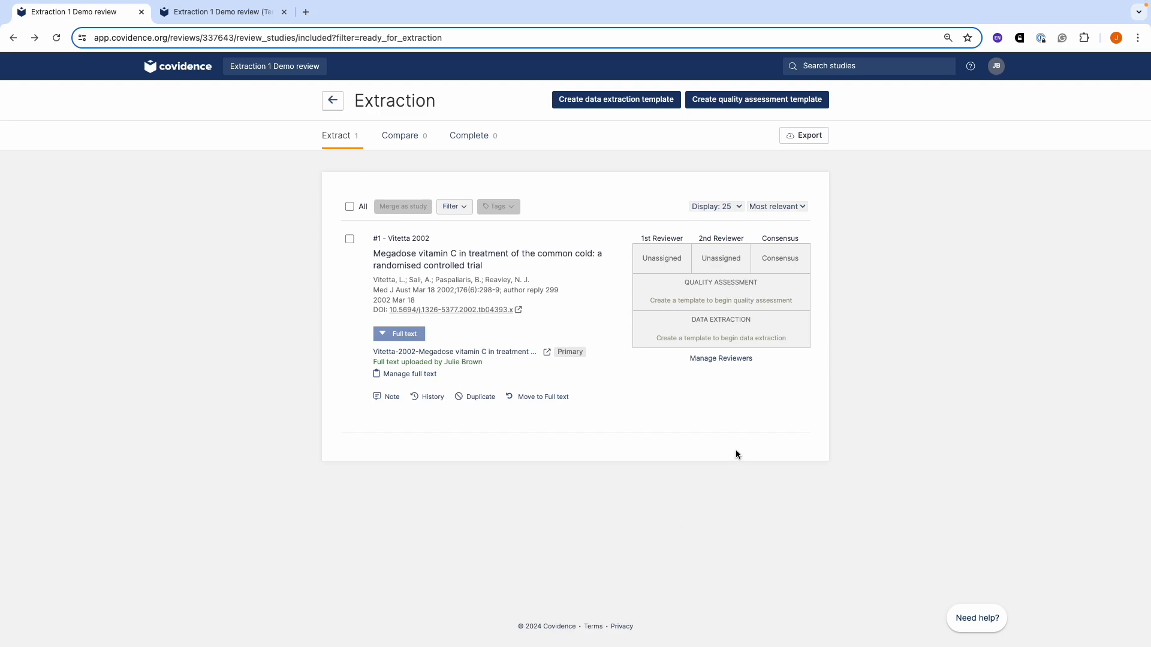
{"action": "left_click", "coordinate": [648, 105]}
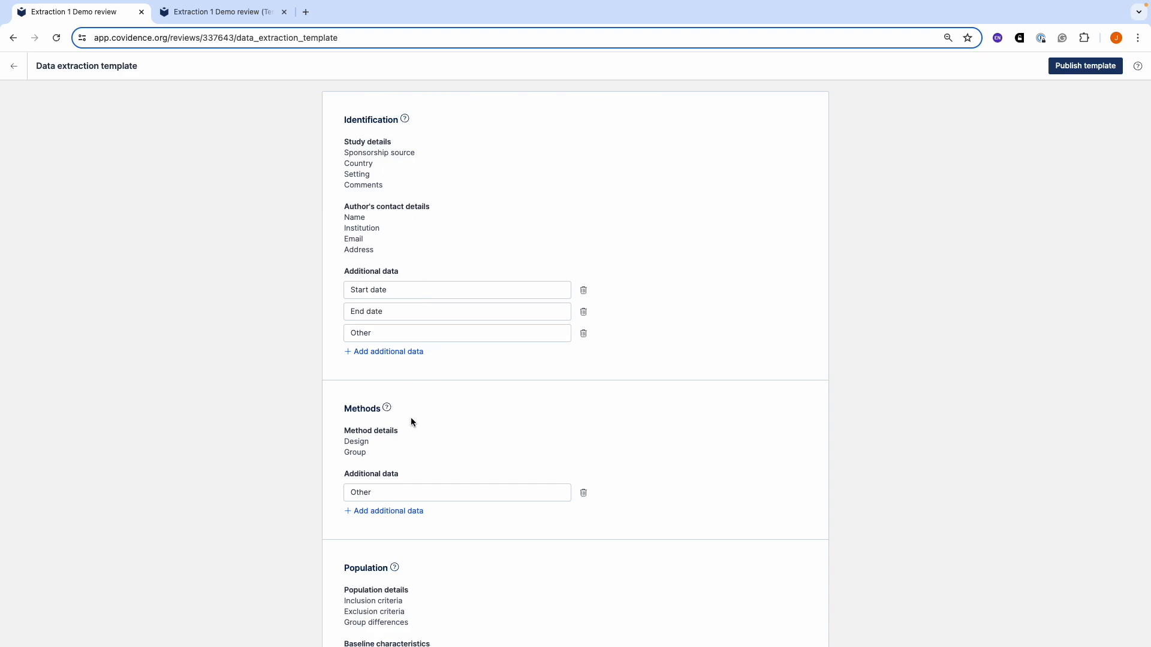
Examine the template's sections from Identification through Outcomes and read the help on the Identification section.
{"action": "scroll", "coordinate": [505, 433], "scroll_direction": "down", "scroll_amount": 5}
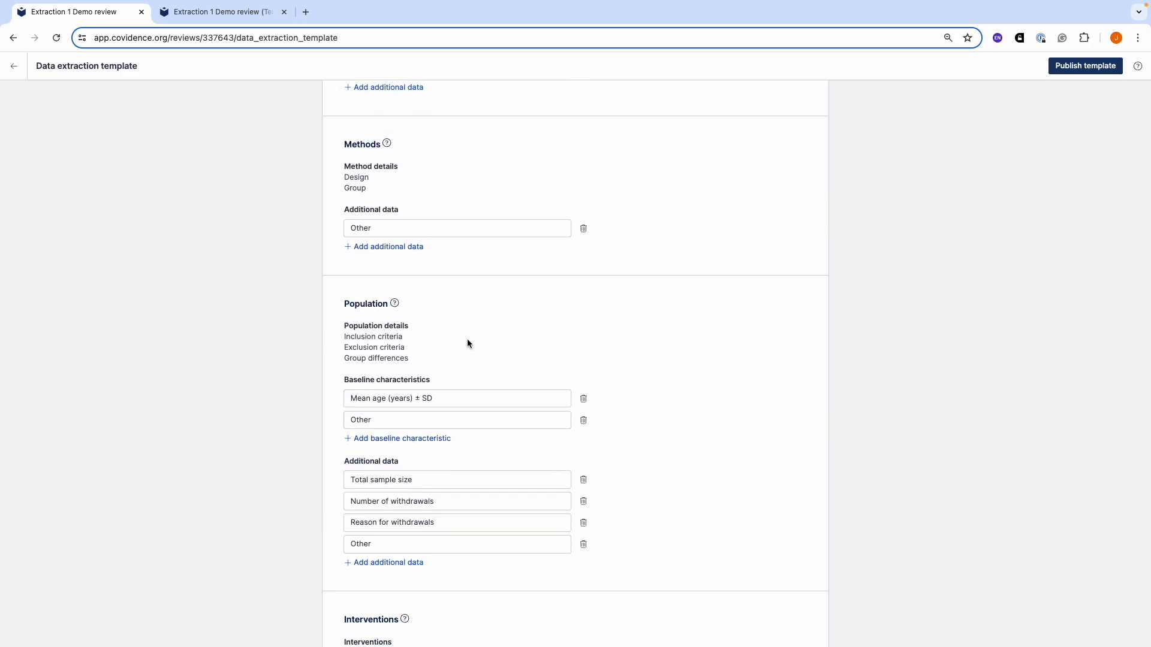
{"action": "scroll", "coordinate": [467, 343], "scroll_direction": "down", "scroll_amount": 5}
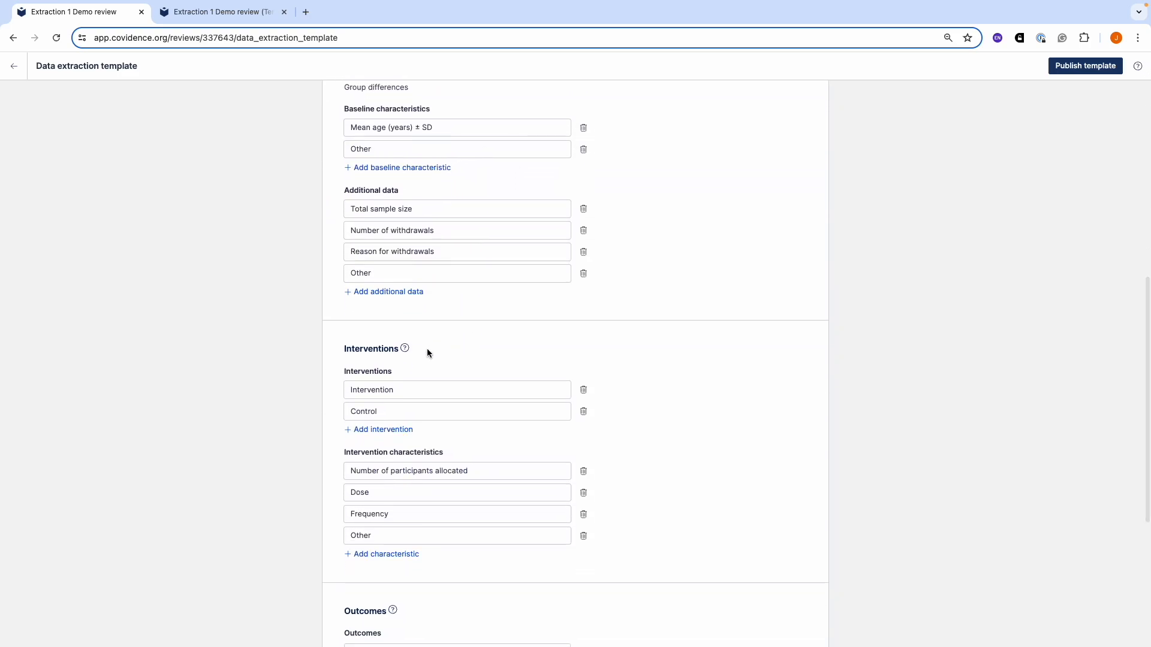
{"action": "scroll", "coordinate": [427, 352], "scroll_direction": "down", "scroll_amount": 4}
{"action": "scroll", "coordinate": [427, 351], "scroll_direction": "down", "scroll_amount": 1}
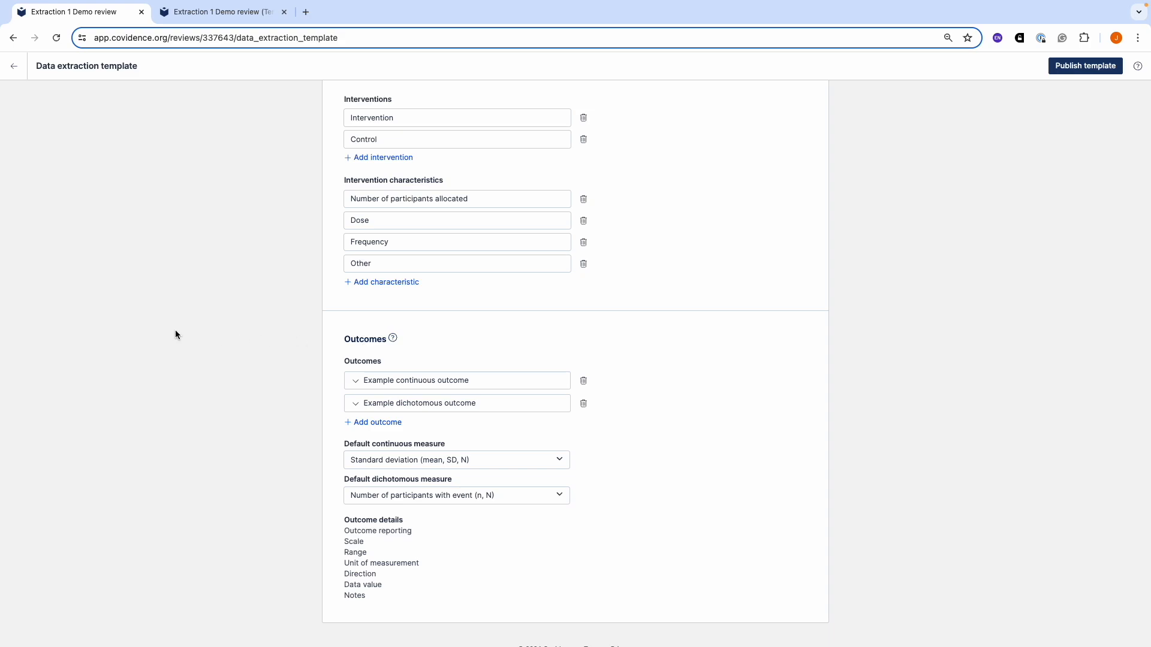
{"action": "scroll", "coordinate": [137, 312], "scroll_direction": "up", "scroll_amount": 10}
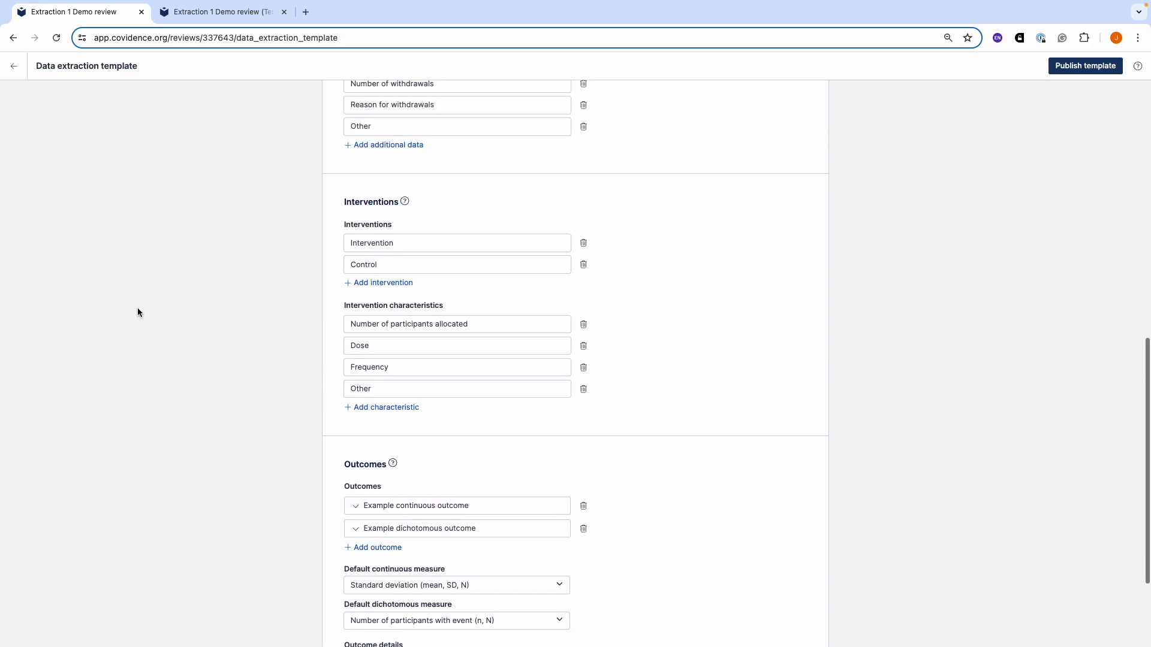
{"action": "scroll", "coordinate": [138, 312], "scroll_direction": "up", "scroll_amount": 2}
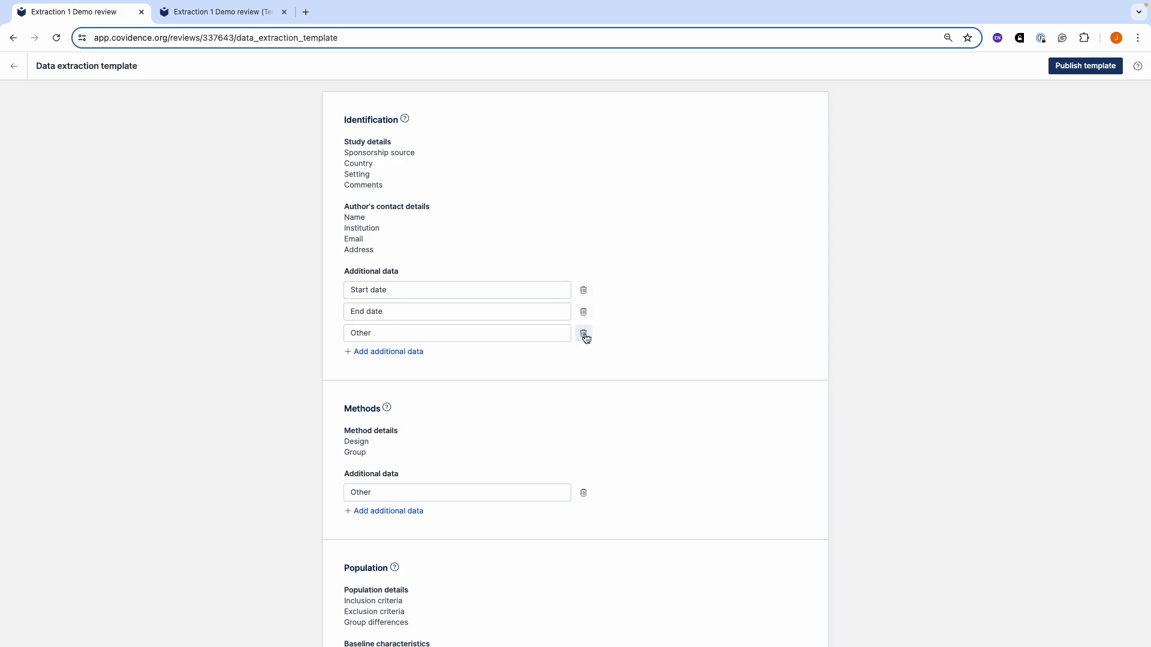
{"action": "left_click", "coordinate": [406, 120]}
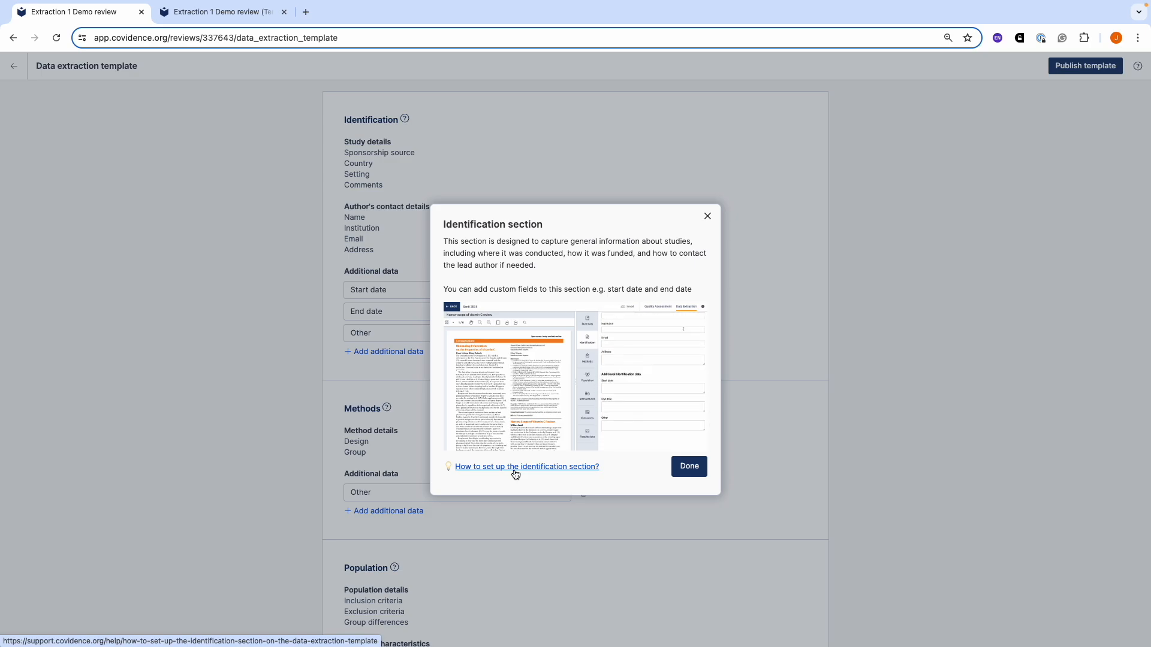
{"action": "left_click", "coordinate": [707, 217]}
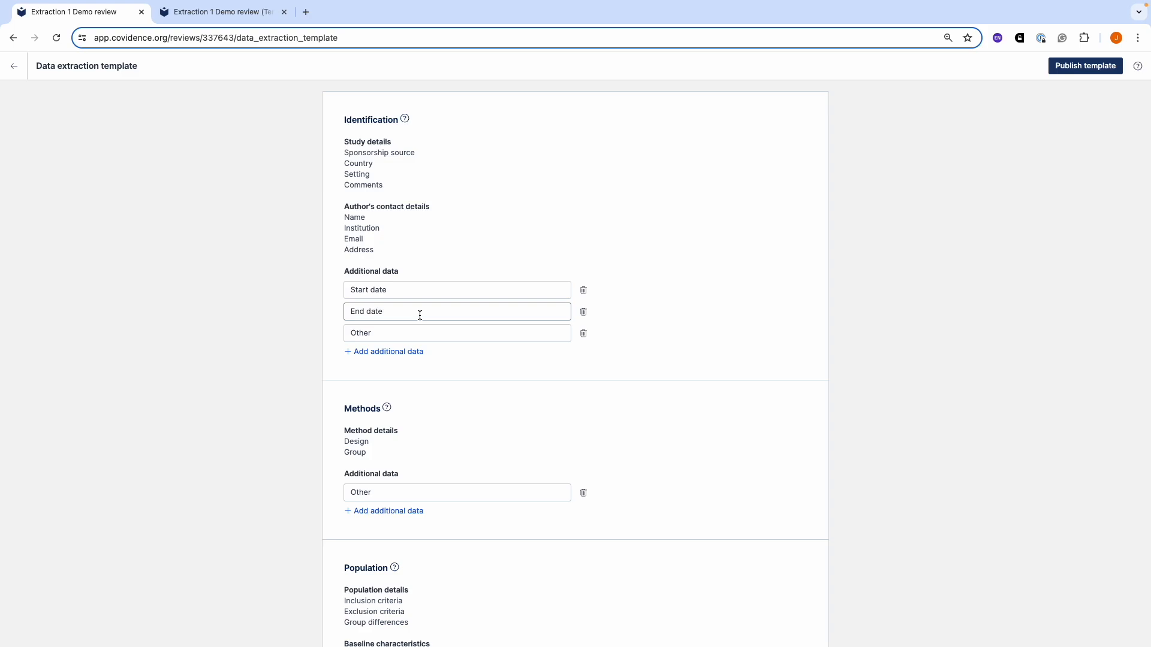
In the Identification section's additional data, rename Other to "Study centers" and add the fields "Trial registration number" and "Other".
{"action": "left_click_drag", "start_coordinate": [395, 333], "coordinate": [326, 331]}
{"action": "type", "text": "S"}
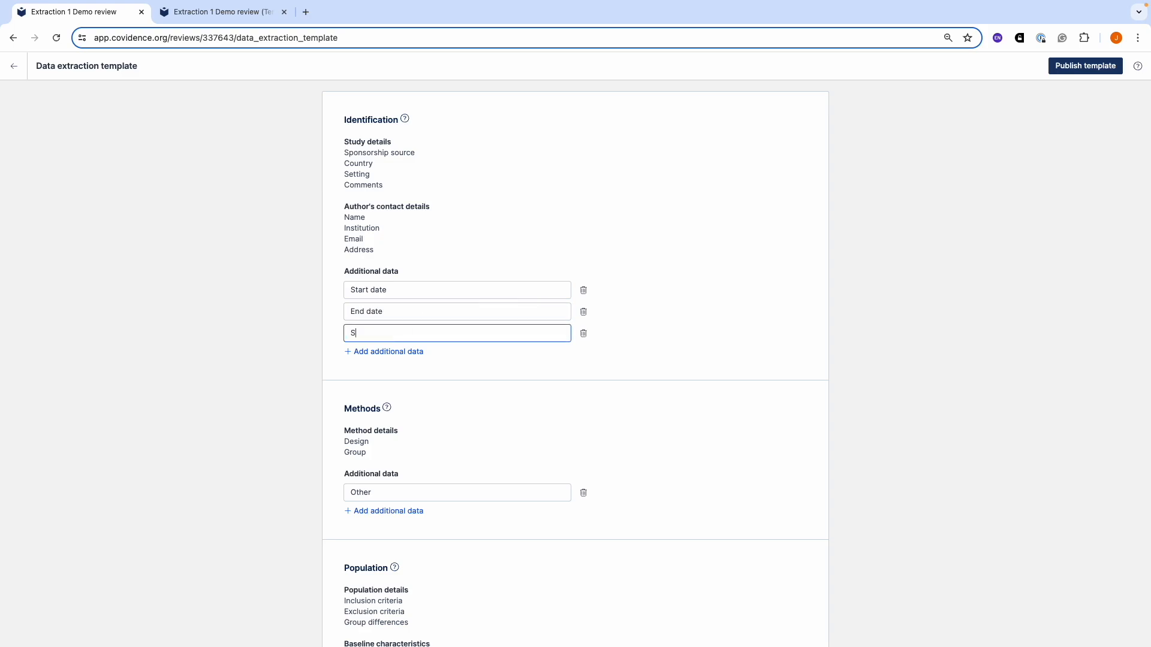
{"action": "type", "text": "tudy centers"}
{"action": "left_click", "coordinate": [384, 353]}
{"action": "type", "text": "Trial regi"}
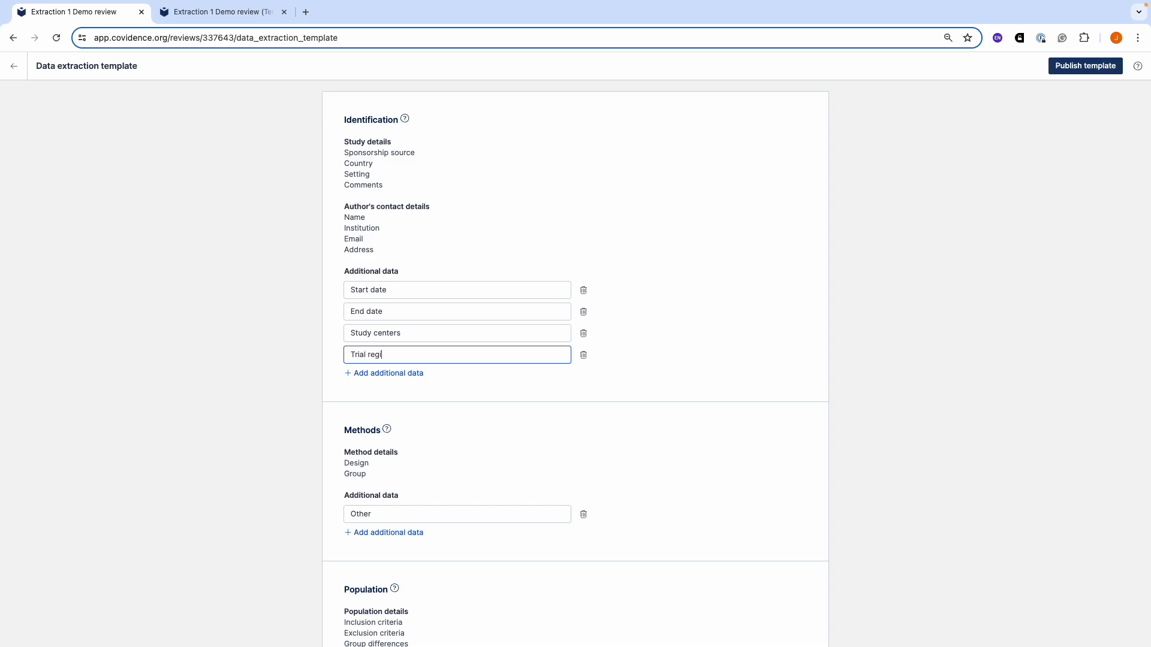
{"action": "type", "text": "stration number"}
{"action": "left_click", "coordinate": [382, 372]}
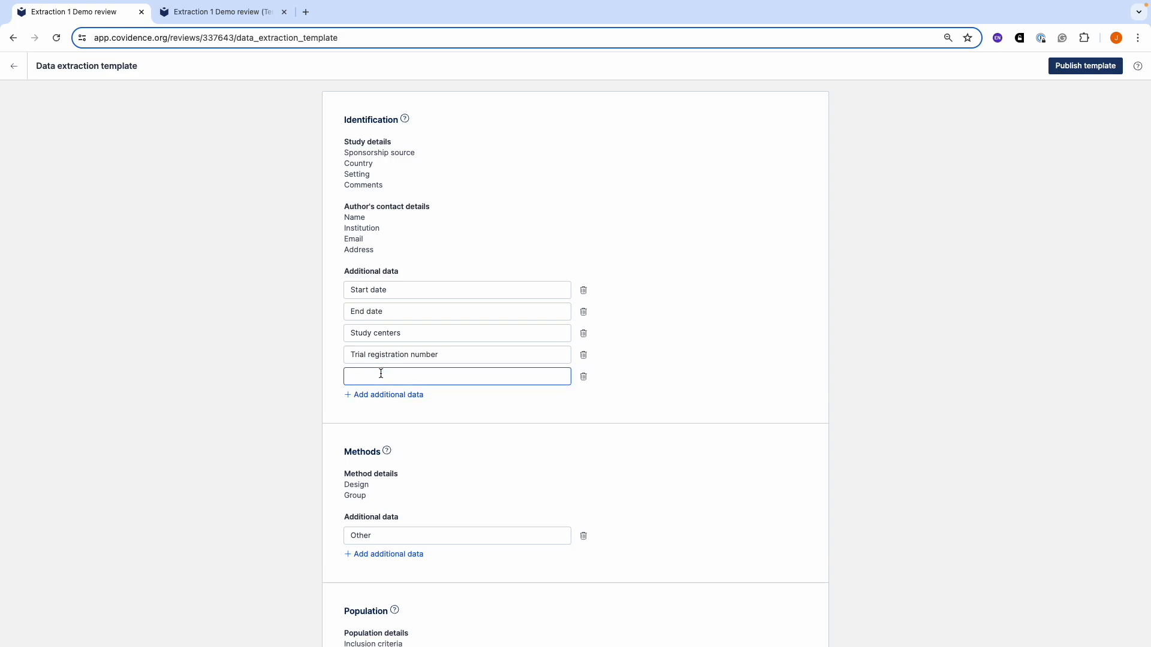
{"action": "type", "text": "Other"}
Switch to the second demo review and examine how the identification fields appear in its filled-in data extraction form.
{"action": "left_click", "coordinate": [211, 12]}
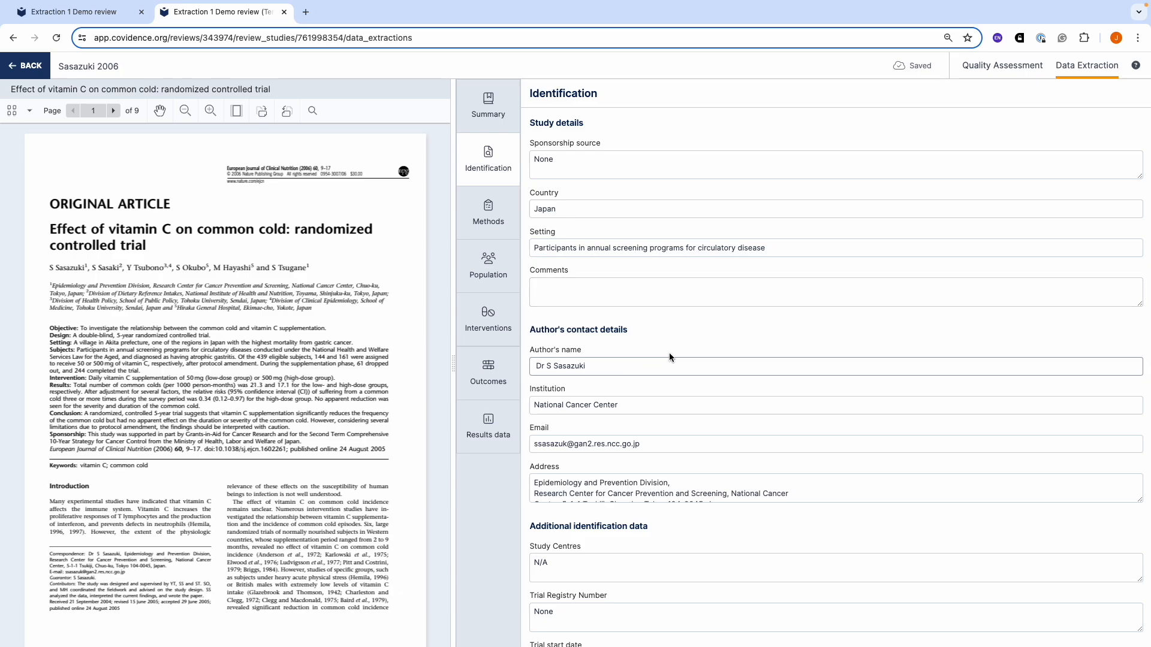
{"action": "scroll", "coordinate": [756, 496], "scroll_direction": "down", "scroll_amount": 1}
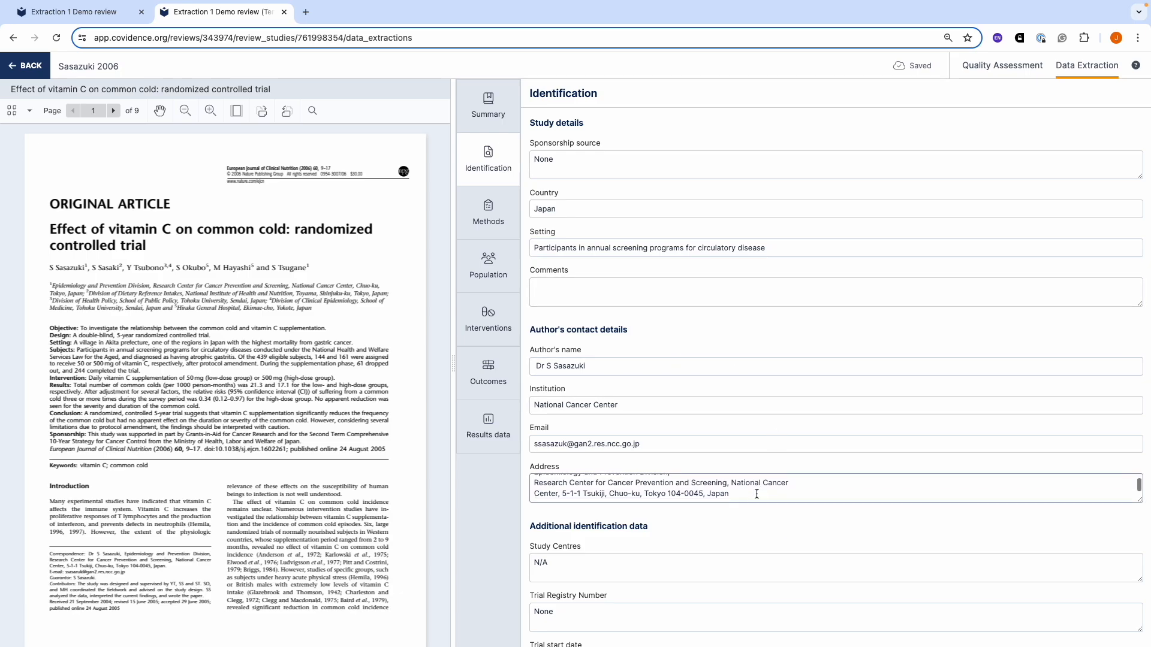
{"action": "scroll", "coordinate": [756, 496], "scroll_direction": "down", "scroll_amount": 3}
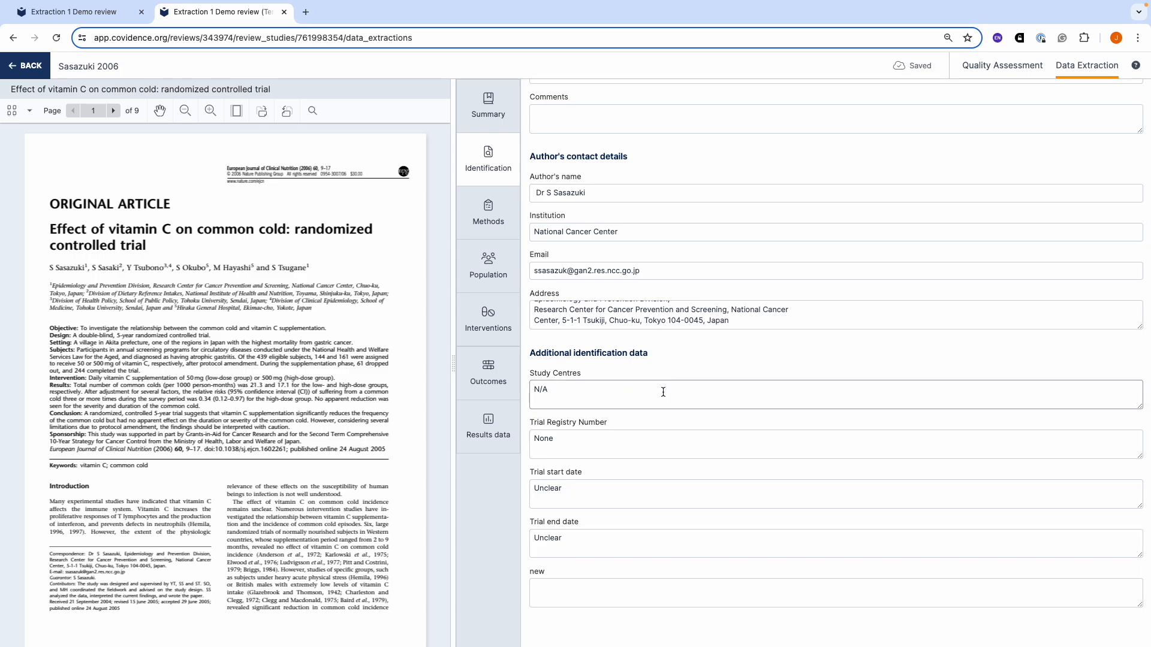
{"action": "mouse_move", "coordinate": [616, 626]}
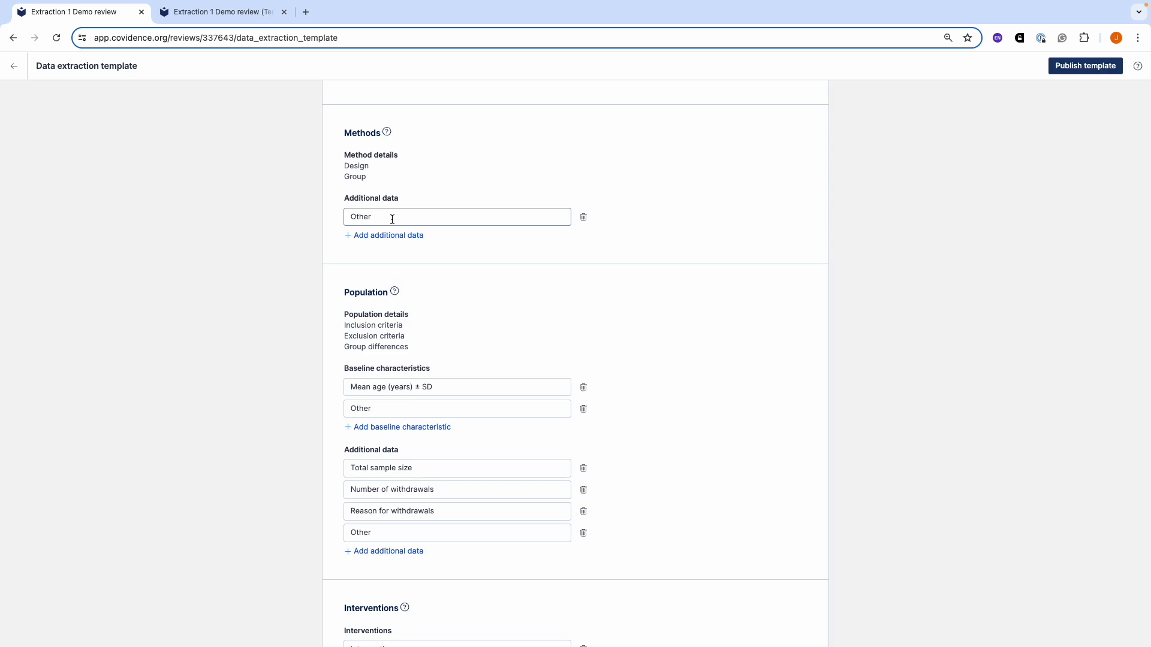
In the Methods section's additional data, rename Other to "Study aim" and add a "Blinding" field.
{"action": "left_click_drag", "start_coordinate": [393, 218], "coordinate": [342, 218]}
{"action": "type", "text": "Study aim"}
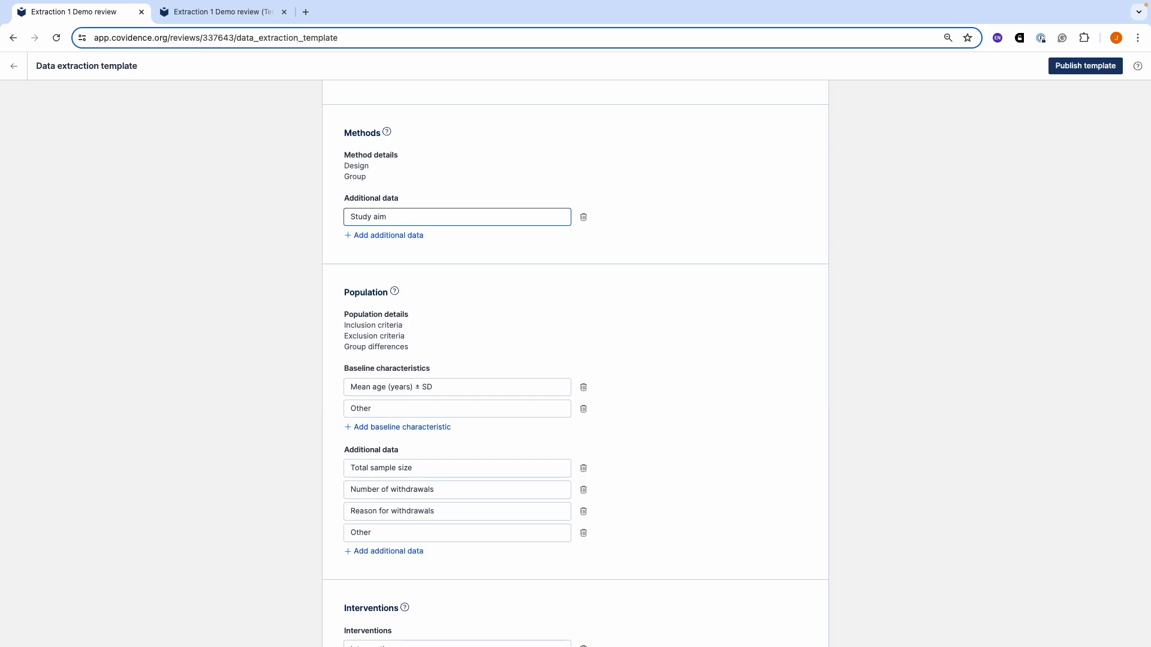
{"action": "left_click", "coordinate": [379, 237]}
{"action": "left_click", "coordinate": [379, 237]}
{"action": "type", "text": "Blinding"}
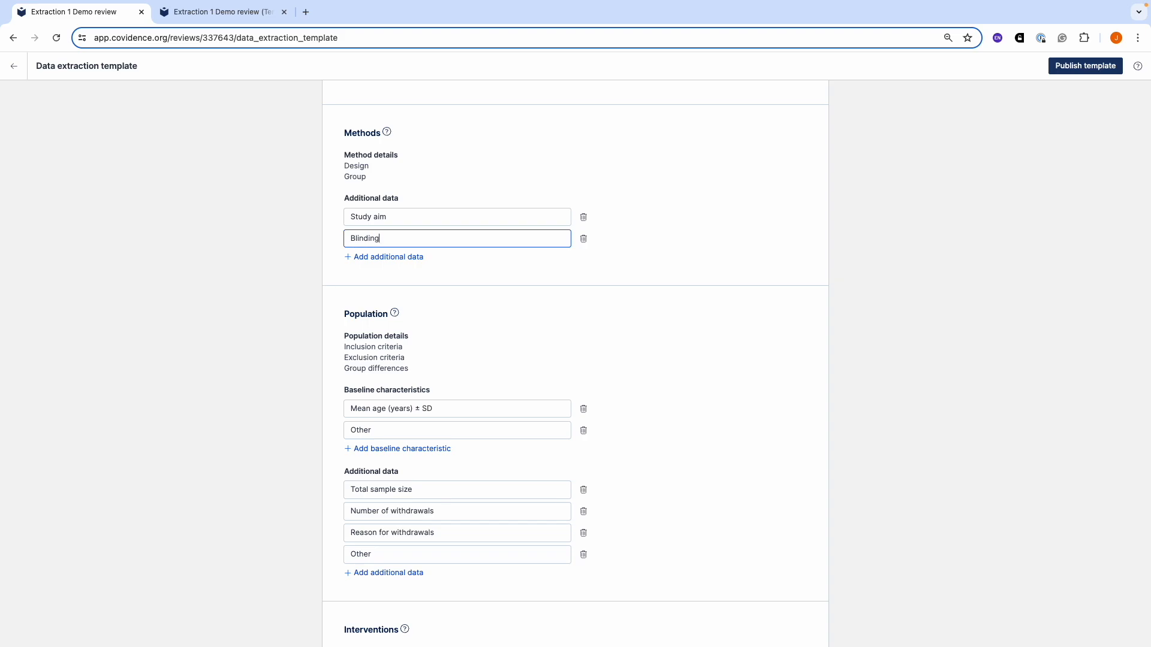
Add two more additional data fields to the Methods section: "Method of recruitment" and "Other".
{"action": "left_click", "coordinate": [379, 256]}
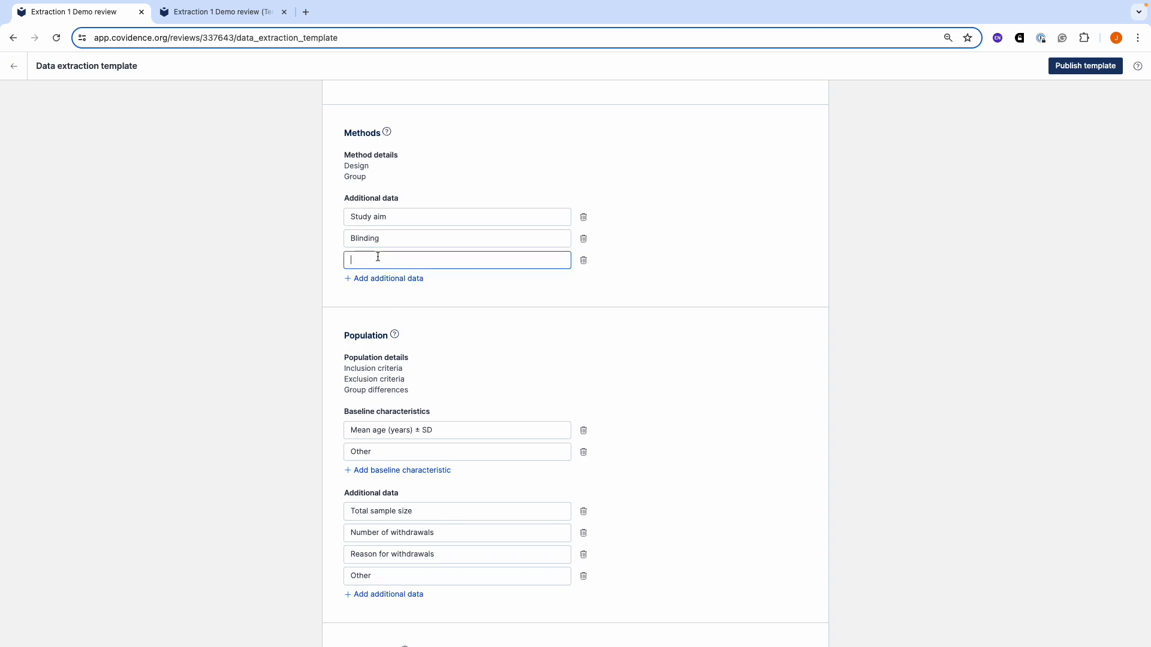
{"action": "type", "text": "Method of recruitme"}
{"action": "key", "text": "BackSpace"}
{"action": "type", "text": "ment"}
{"action": "left_click", "coordinate": [380, 278]}
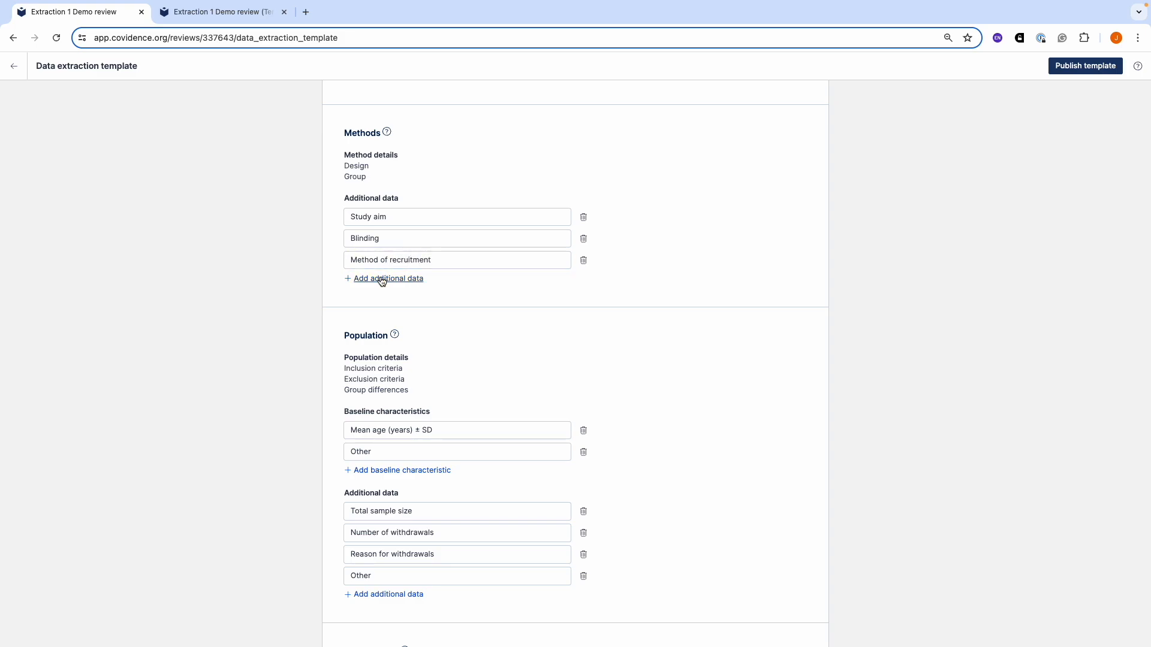
{"action": "type", "text": "Other"}
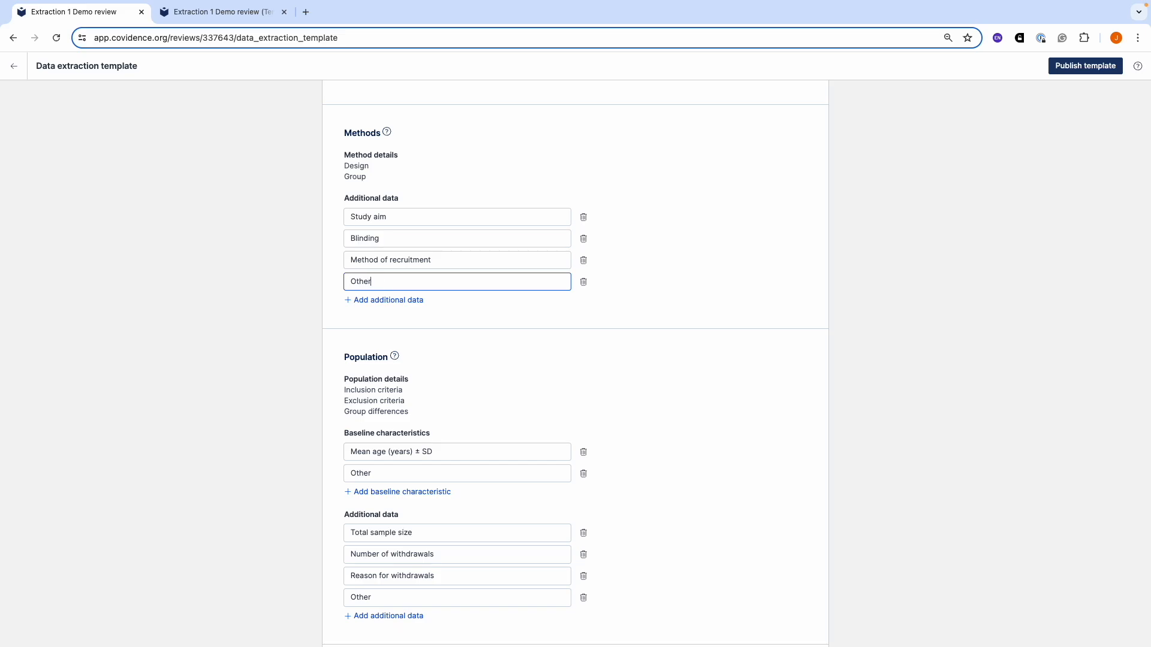
Switch to the second demo review and examine its Methods form, including the available study design options.
{"action": "left_click", "coordinate": [184, 13]}
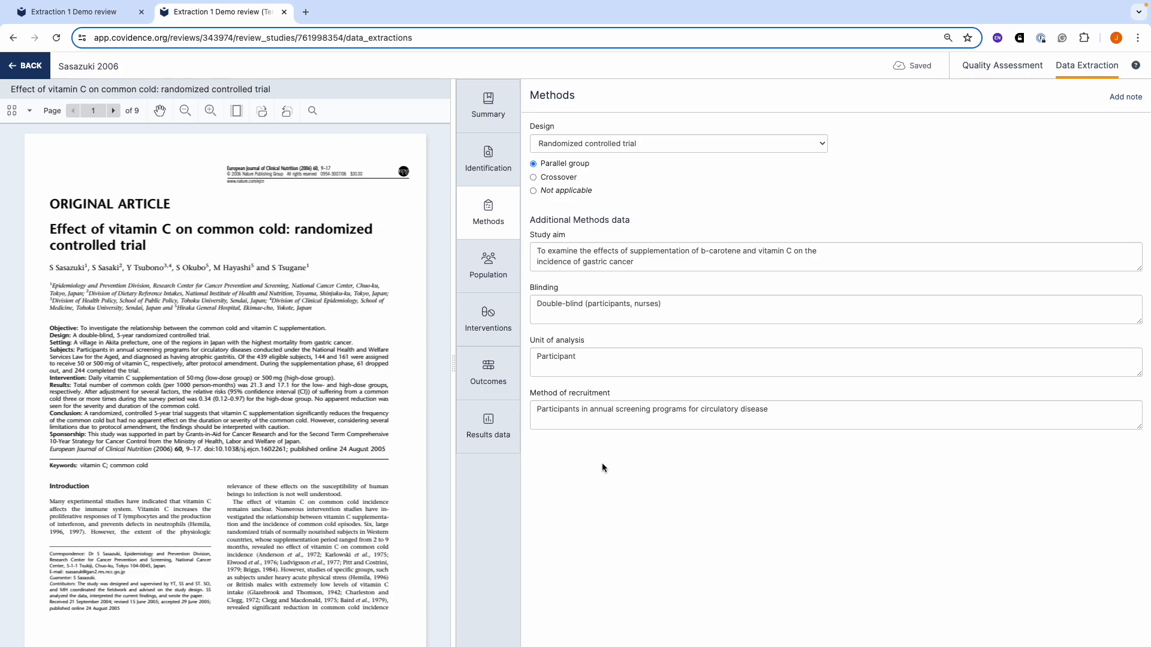
{"action": "left_click", "coordinate": [822, 145]}
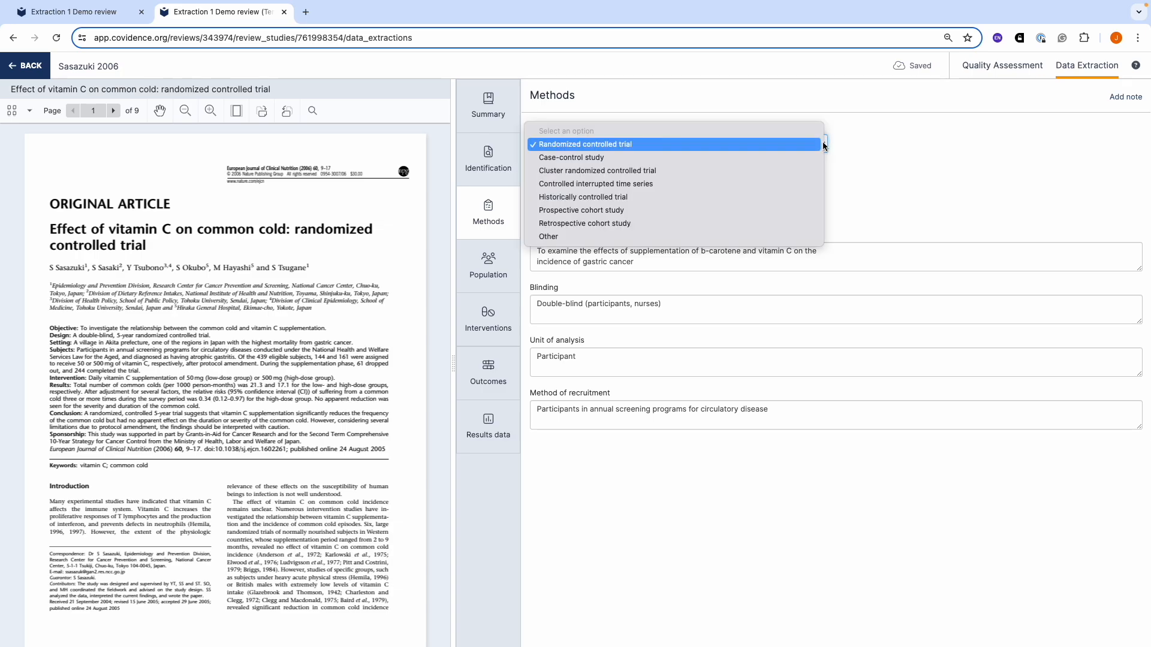
{"action": "left_click", "coordinate": [822, 142]}
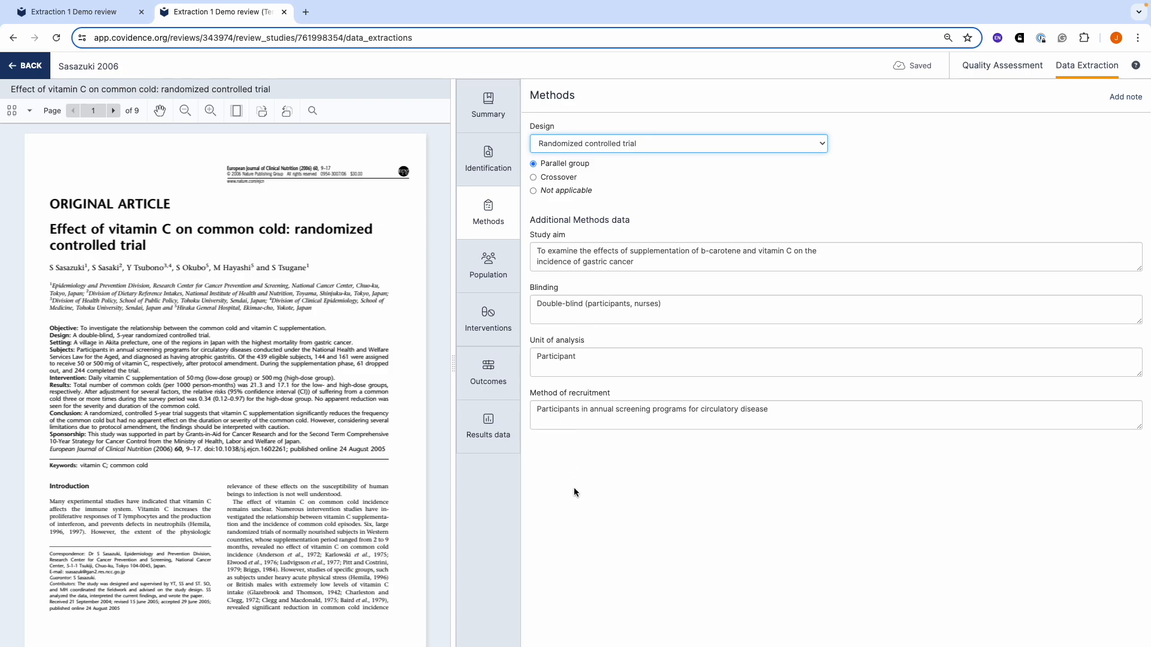
Return to the template and, in Population's baseline characteristics, rename Other to "% female" and add "Other".
{"action": "key", "text": "ctrl+shift+Tab"}
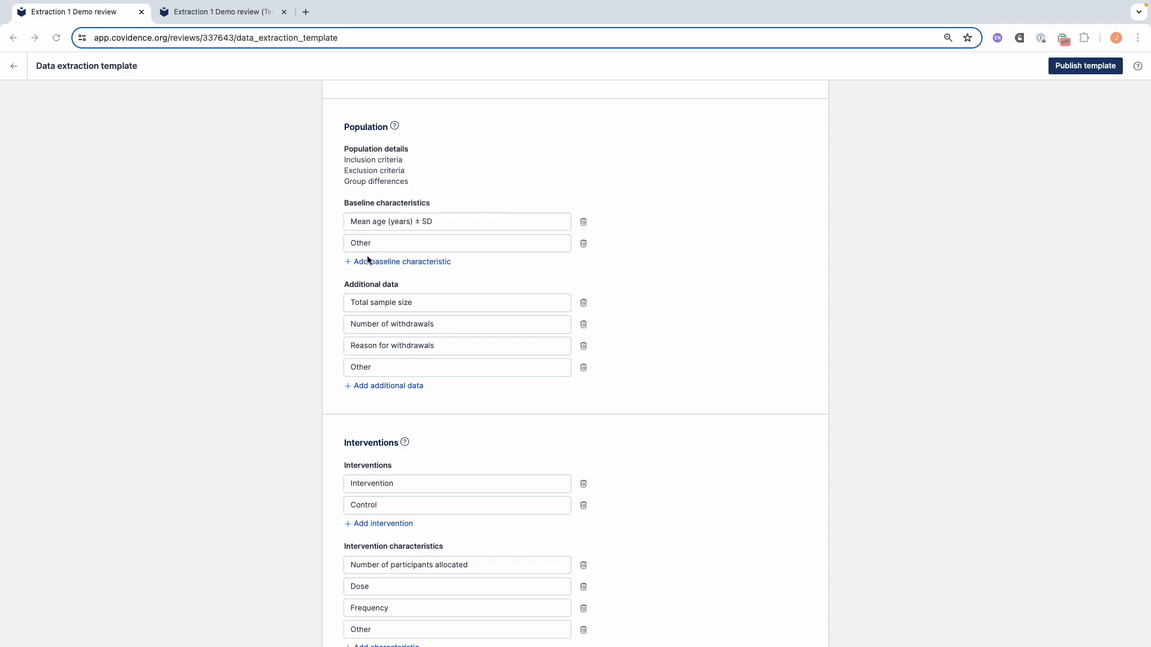
{"action": "left_click_drag", "start_coordinate": [376, 244], "coordinate": [345, 240]}
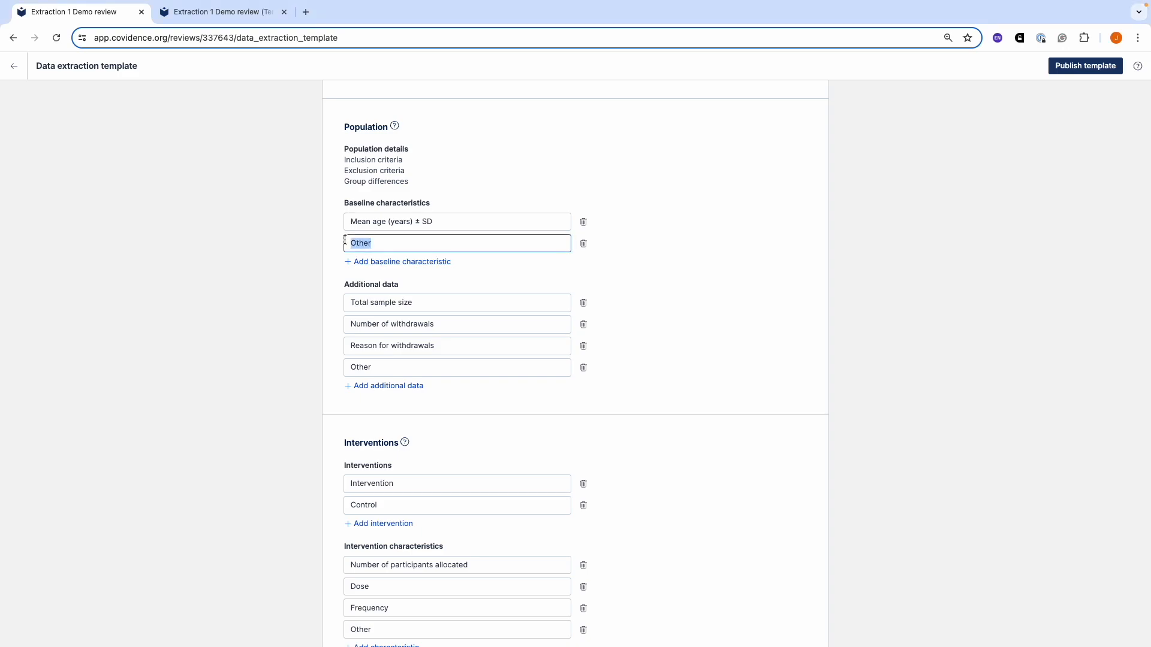
{"action": "type", "text": "% female"}
{"action": "left_click", "coordinate": [398, 266]}
{"action": "type", "text": "Othe"}
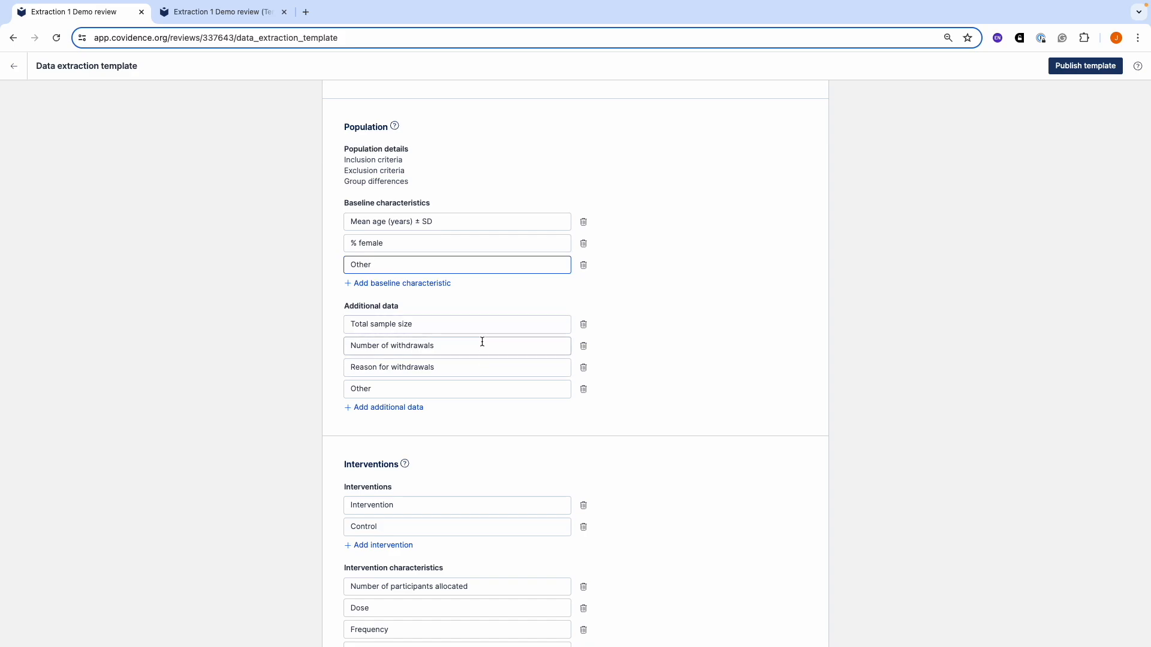
Examine the second demo review's Population form, from the inclusion criteria through the baseline characteristics table.
{"action": "left_click", "coordinate": [215, 14]}
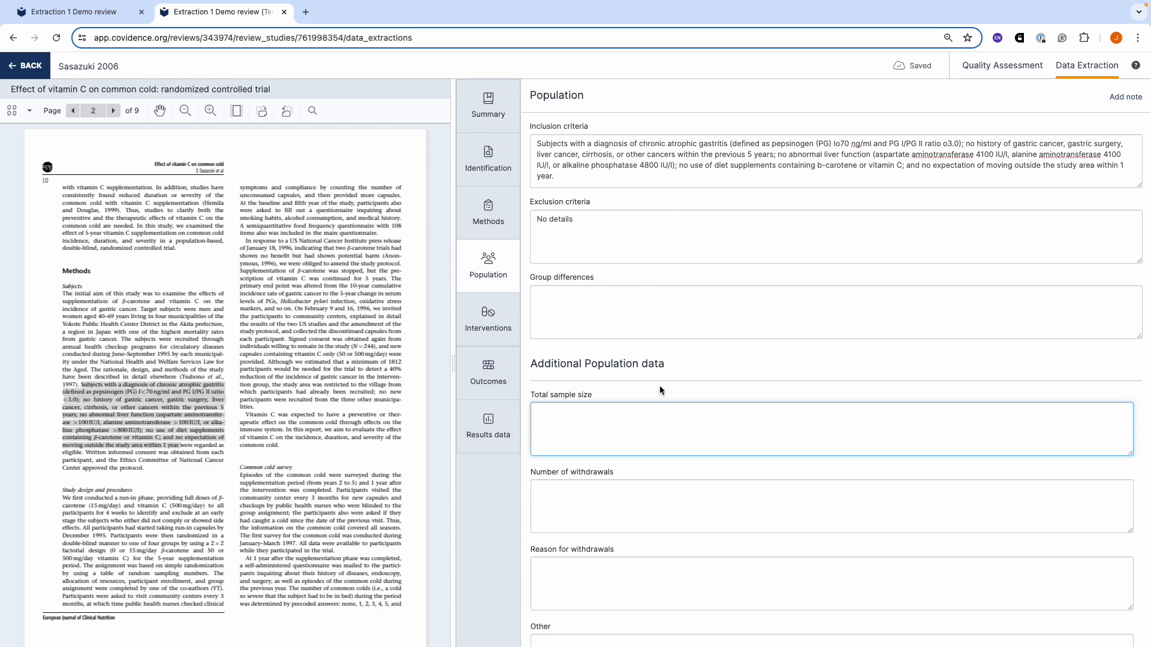
{"action": "scroll", "coordinate": [660, 372], "scroll_direction": "down", "scroll_amount": 3}
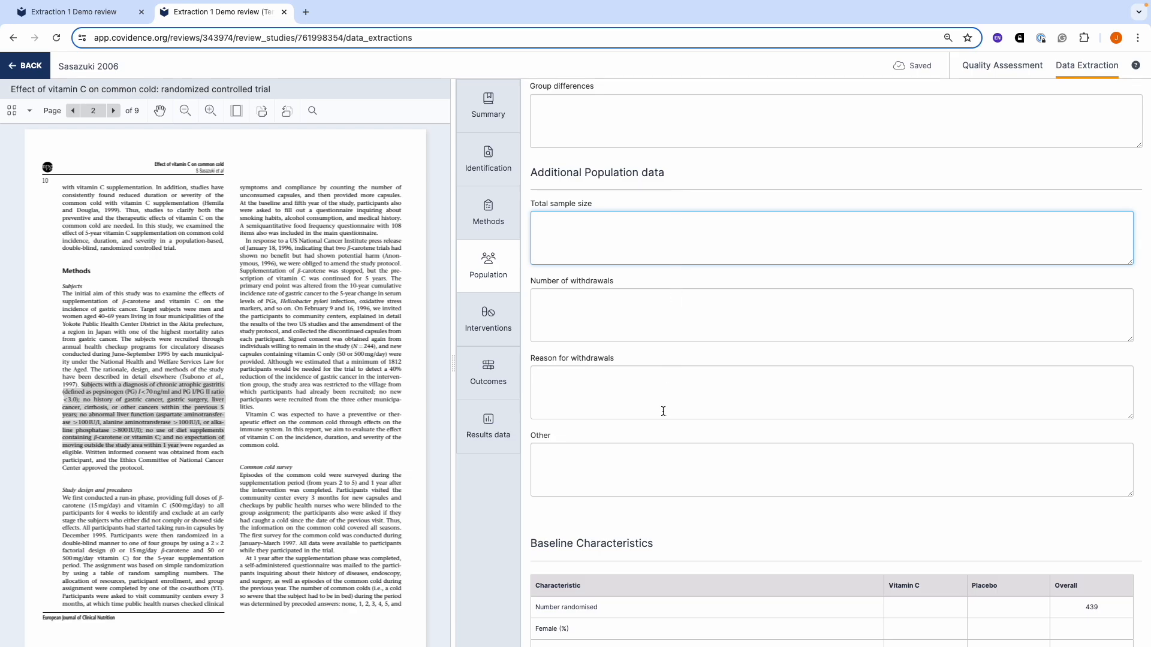
{"action": "scroll", "coordinate": [600, 539], "scroll_direction": "down", "scroll_amount": 2}
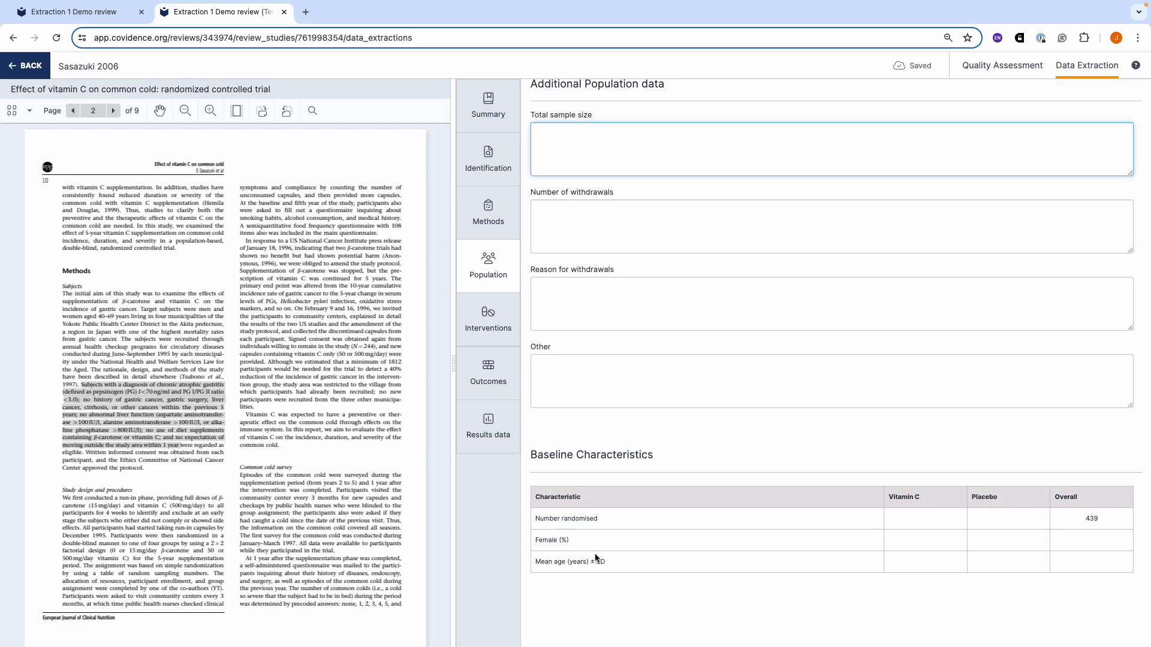
Back in the template's Interventions section, rename Intervention to "Vitamin C" and Control to "Placebo".
{"action": "key", "text": "ctrl+shift+Tab"}
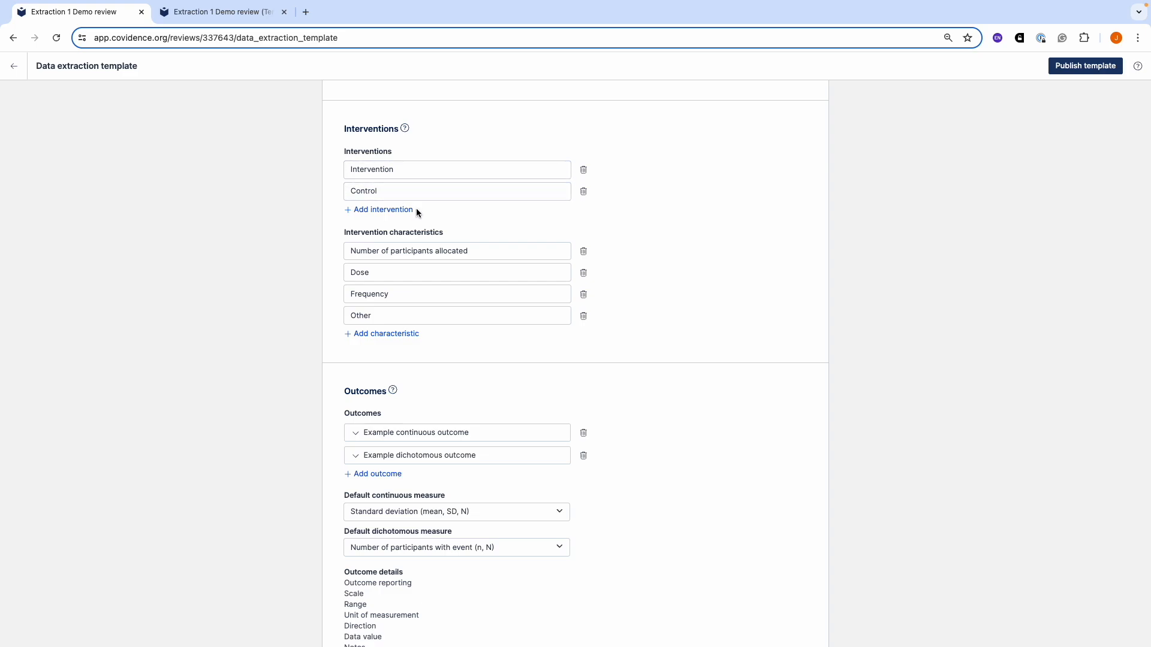
{"action": "left_click_drag", "start_coordinate": [395, 170], "coordinate": [351, 170]}
{"action": "type", "text": "Vitamin C"}
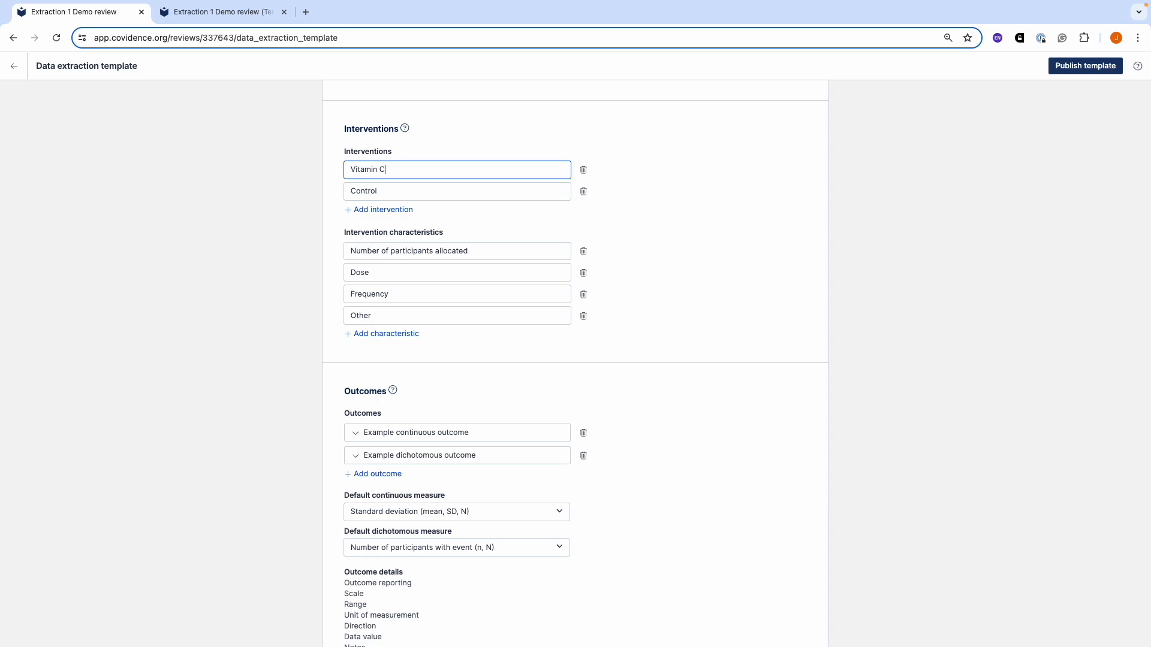
{"action": "left_click_drag", "start_coordinate": [376, 192], "coordinate": [340, 193]}
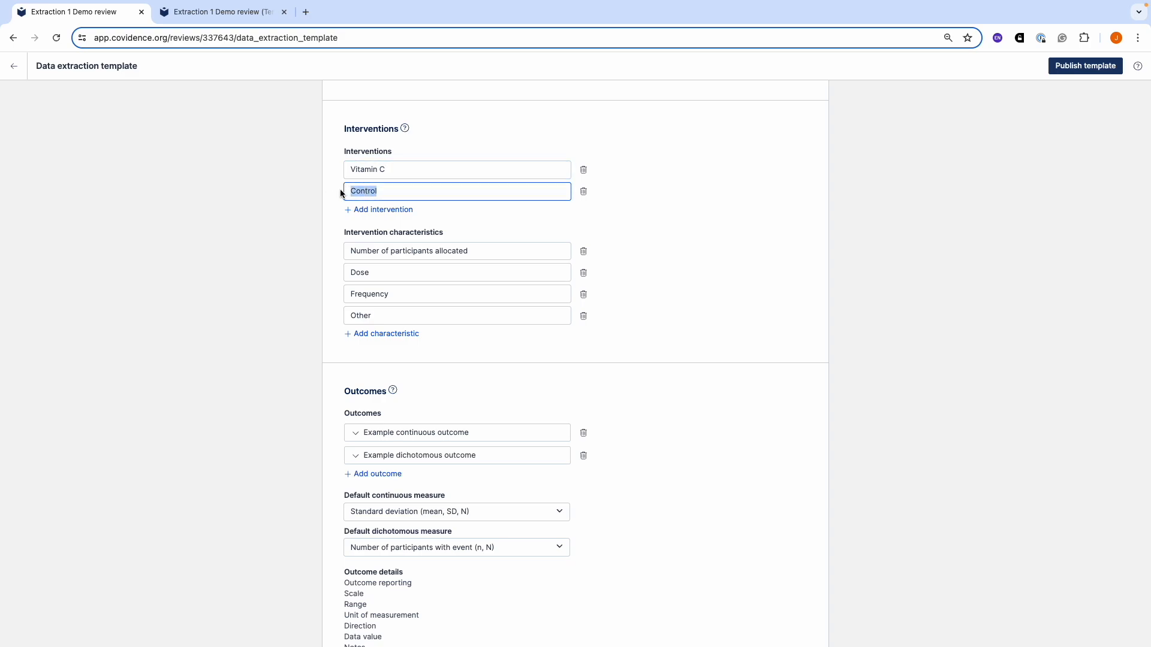
{"action": "type", "text": "Placebo"}
In the intervention characteristics, rename Other to "Mode of administration" and add a new "Other" characteristic.
{"action": "left_click_drag", "start_coordinate": [398, 316], "coordinate": [331, 316]}
{"action": "type", "text": "Mode of adm"}
{"action": "type", "text": "ins"}
{"action": "type", "text": "stration"}
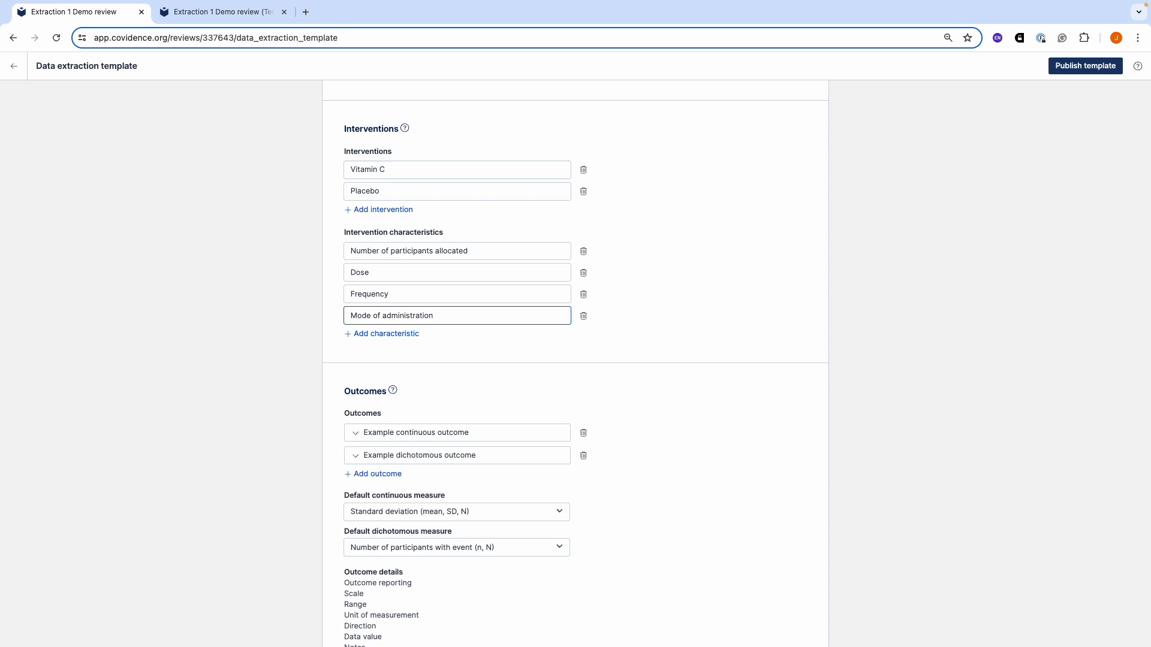
{"action": "left_click", "coordinate": [384, 334]}
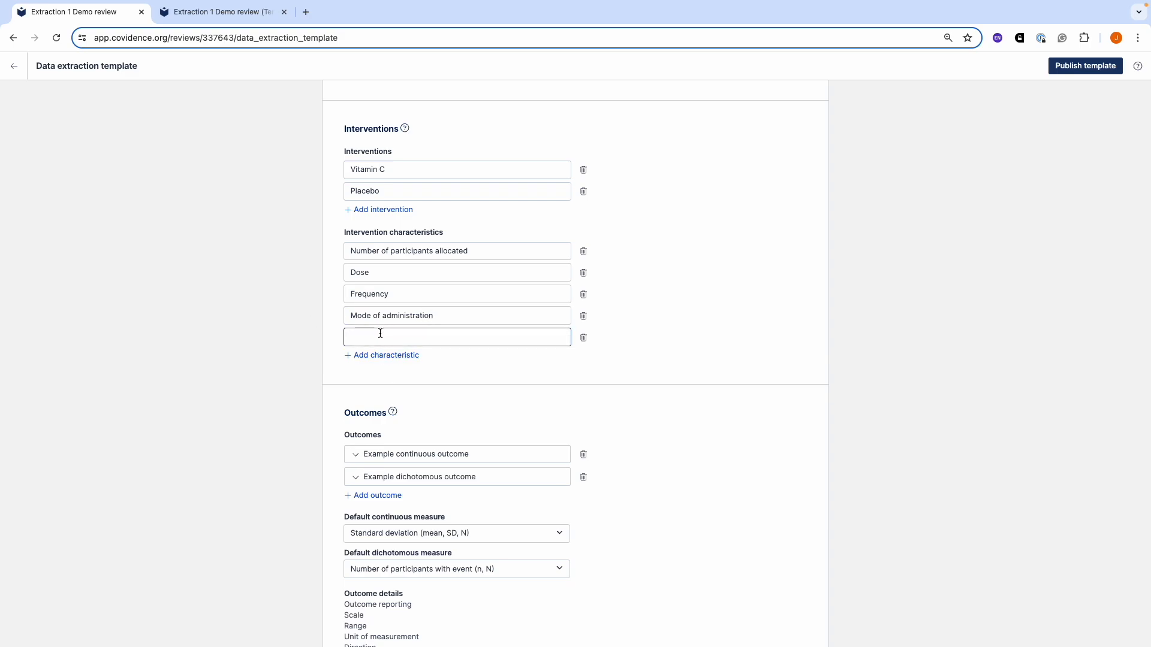
{"action": "type", "text": "Other"}
Examine the intervention selection and characteristics table in the second demo review's form, and return to the template.
{"action": "left_click", "coordinate": [226, 15]}
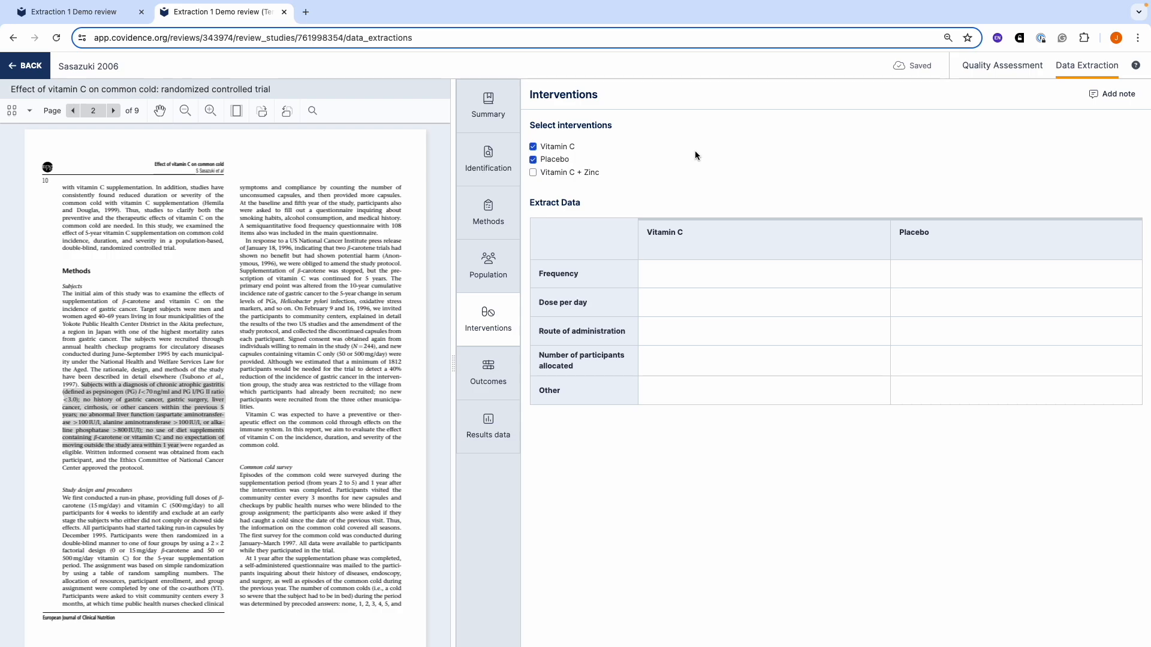
{"action": "key", "text": "ctrl+shift+Tab"}
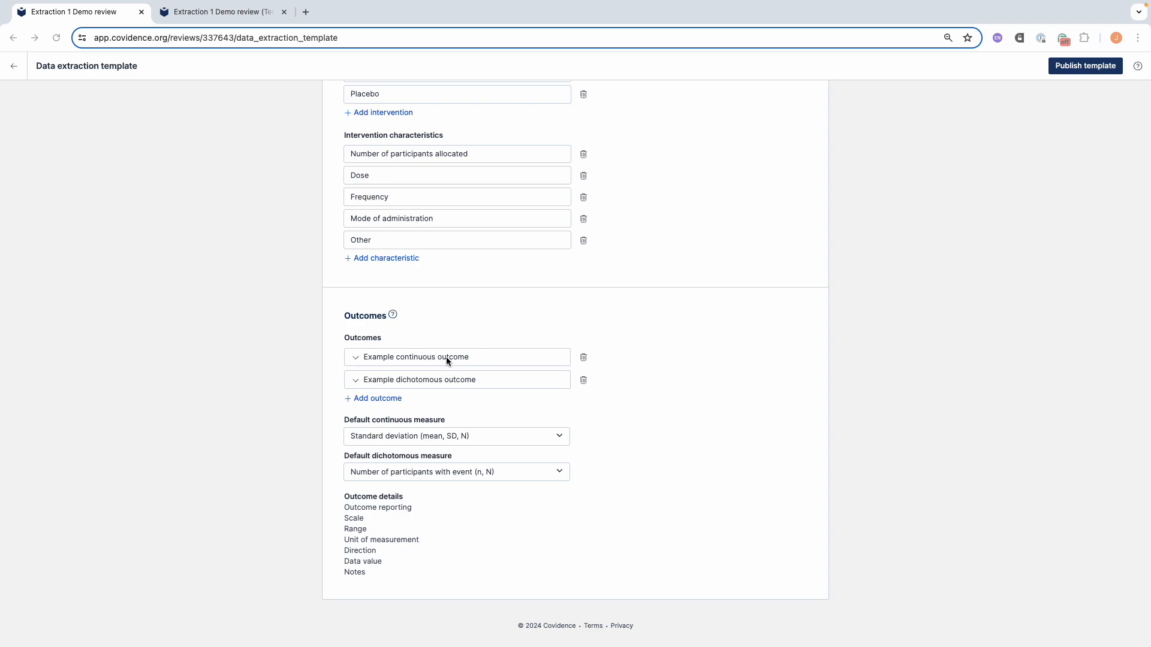
Expand the example continuous outcome and rename it "Duration of cold (days)".
{"action": "left_click", "coordinate": [530, 361]}
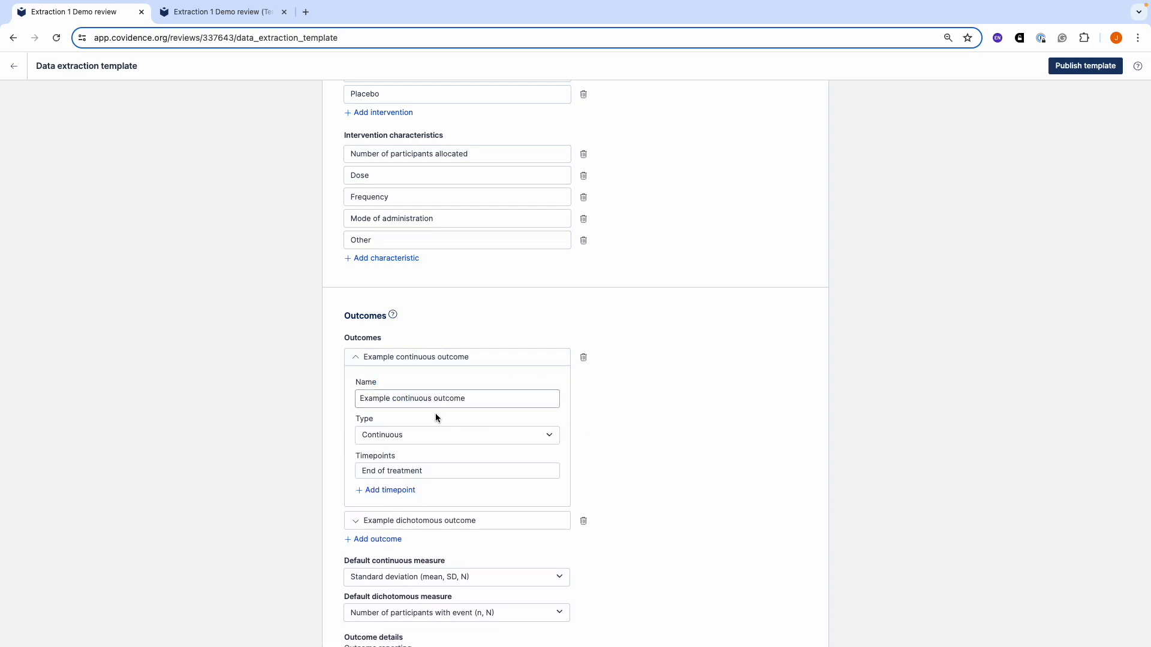
{"action": "left_click_drag", "start_coordinate": [465, 398], "coordinate": [332, 397]}
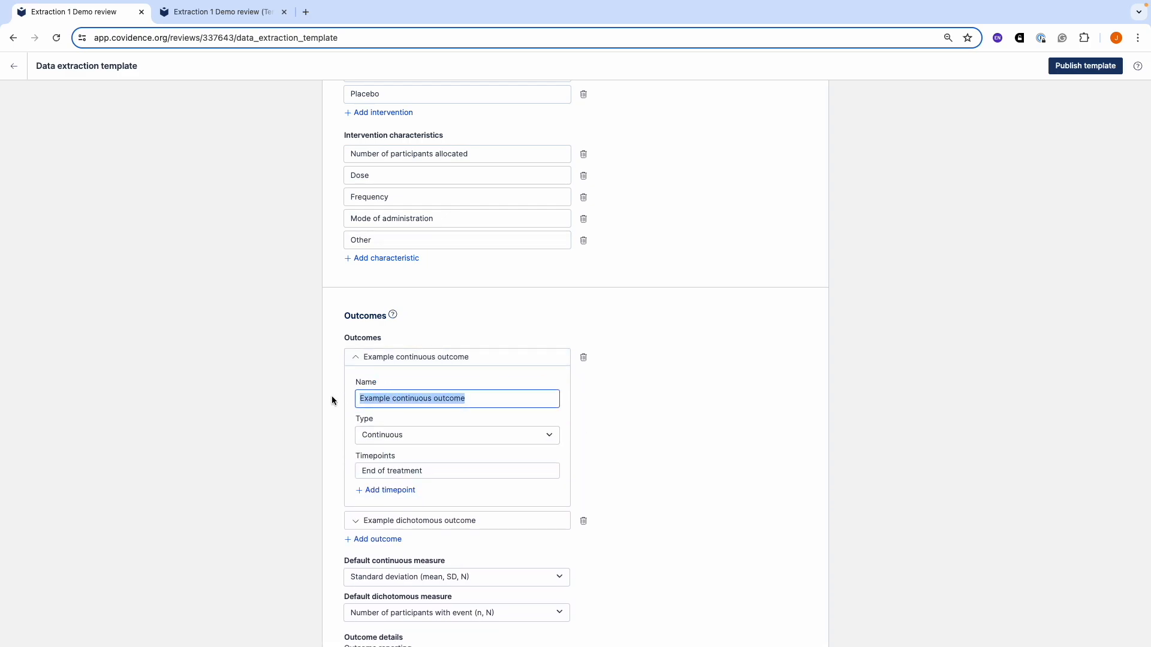
{"action": "type", "text": "Duraton"}
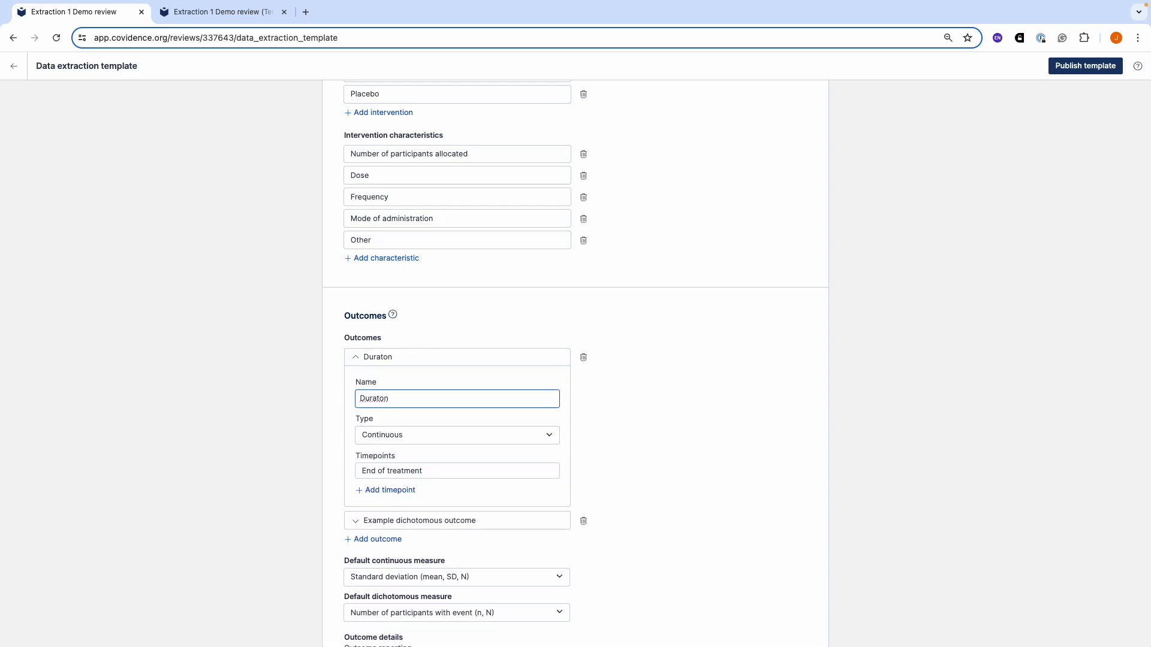
{"action": "key", "text": "BackSpace"}
{"action": "key", "text": "BackSpace"}
{"action": "key", "text": "BackSpace"}
{"action": "type", "text": "ion of cold (days)"}
Keep the cold duration outcome's type as Continuous and set its timepoint to "2 months".
{"action": "left_click", "coordinate": [429, 439]}
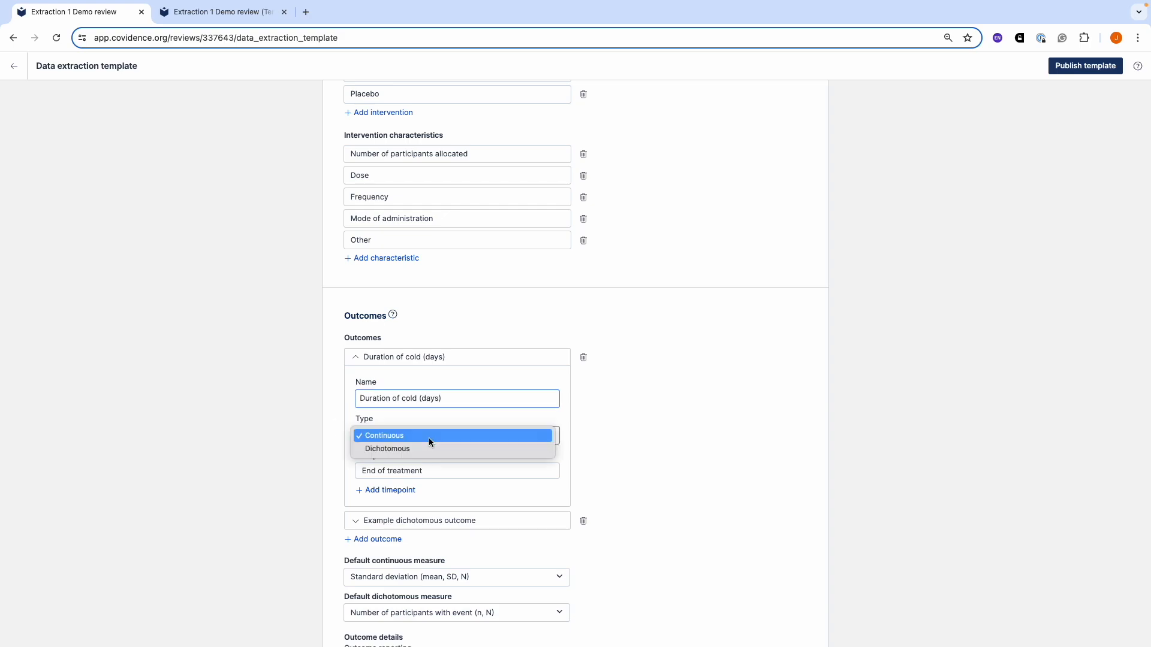
{"action": "left_click", "coordinate": [429, 439]}
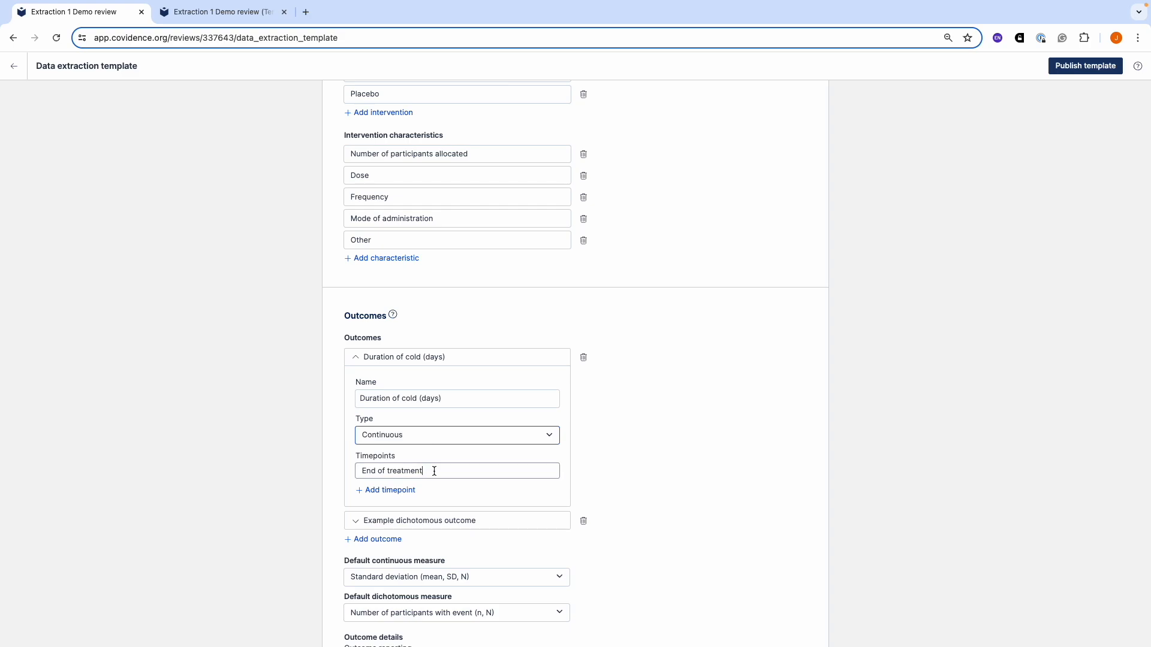
{"action": "left_click_drag", "start_coordinate": [434, 472], "coordinate": [352, 473]}
{"action": "type", "text": "2 months"}
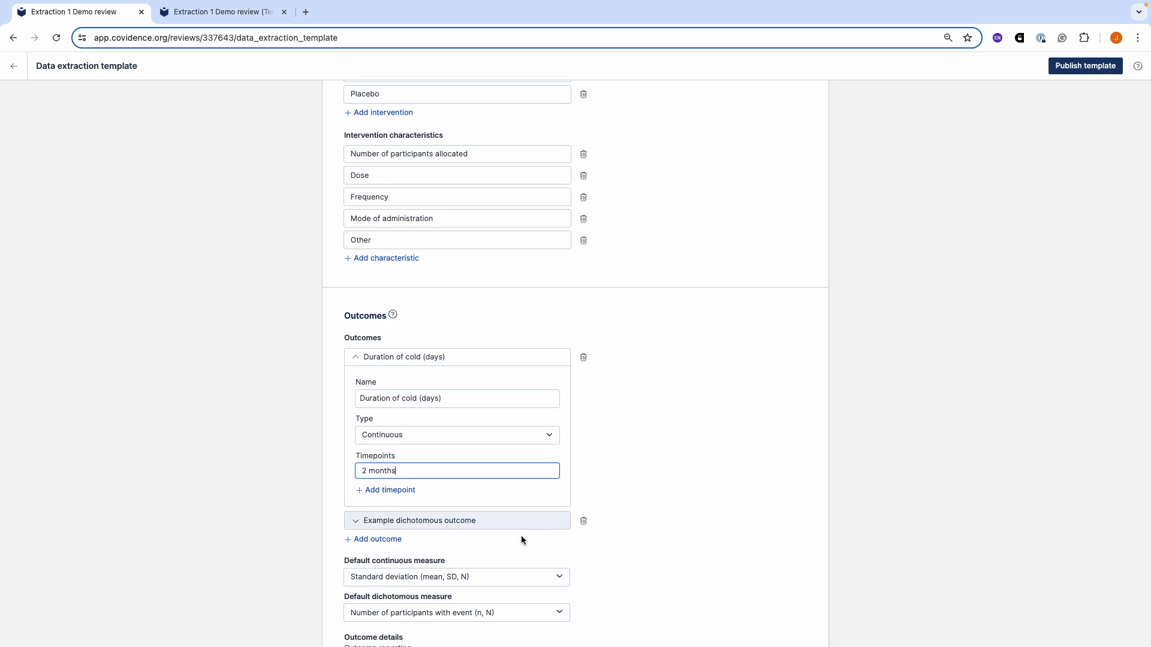
Add another outcome named "New outcome" and set its type to Dichotomous.
{"action": "scroll", "coordinate": [514, 535], "scroll_direction": "down", "scroll_amount": 3}
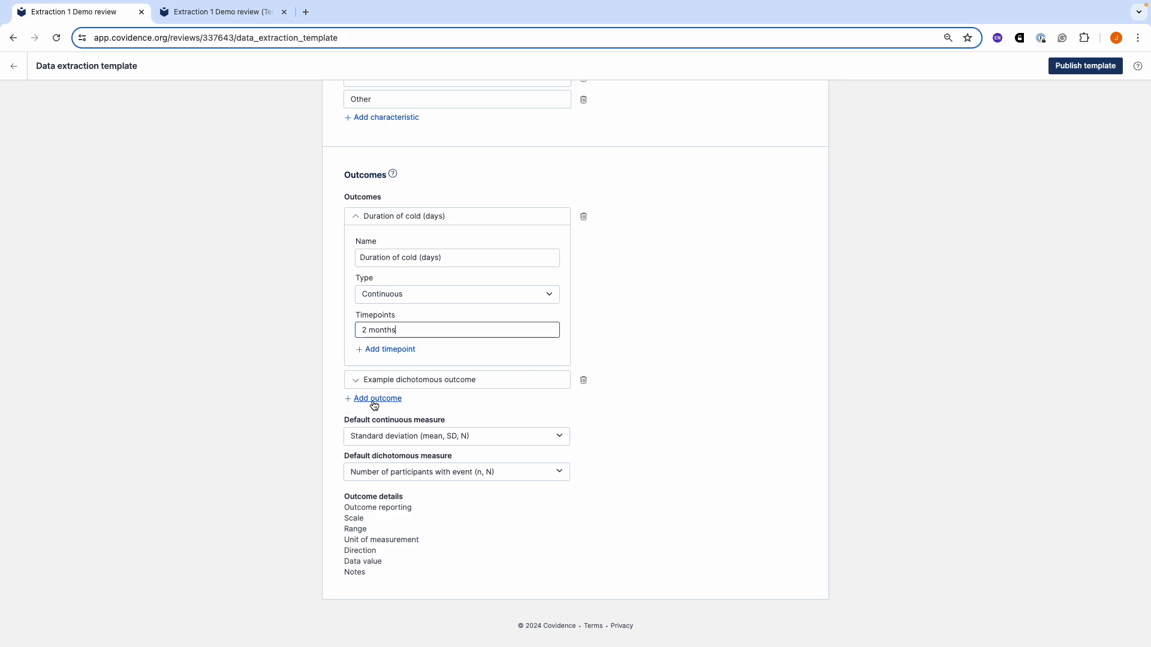
{"action": "left_click", "coordinate": [395, 399]}
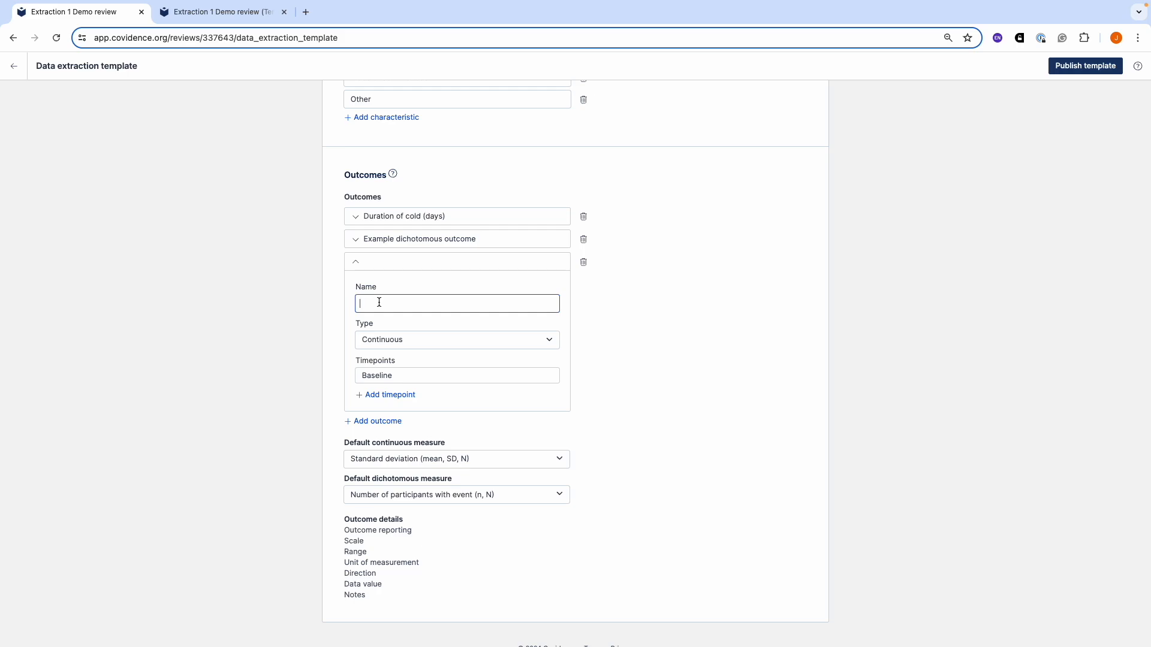
{"action": "type", "text": "New outcome"}
{"action": "scroll", "coordinate": [360, 314], "scroll_direction": "down", "scroll_amount": 1}
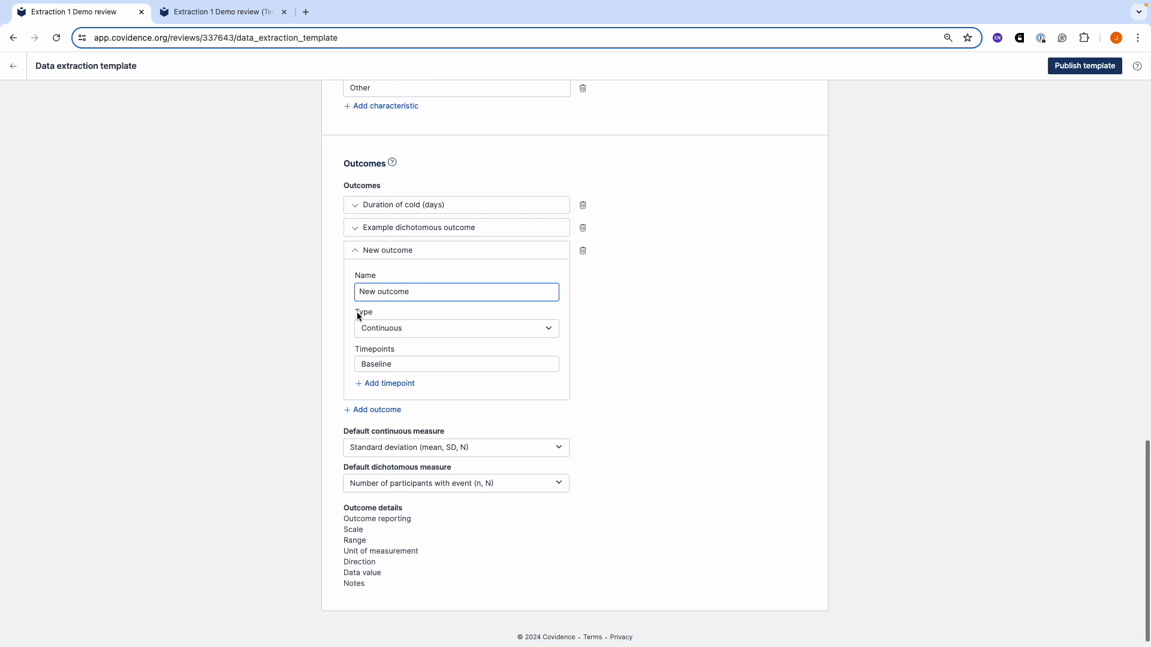
{"action": "left_click", "coordinate": [387, 325]}
{"action": "left_click", "coordinate": [388, 337]}
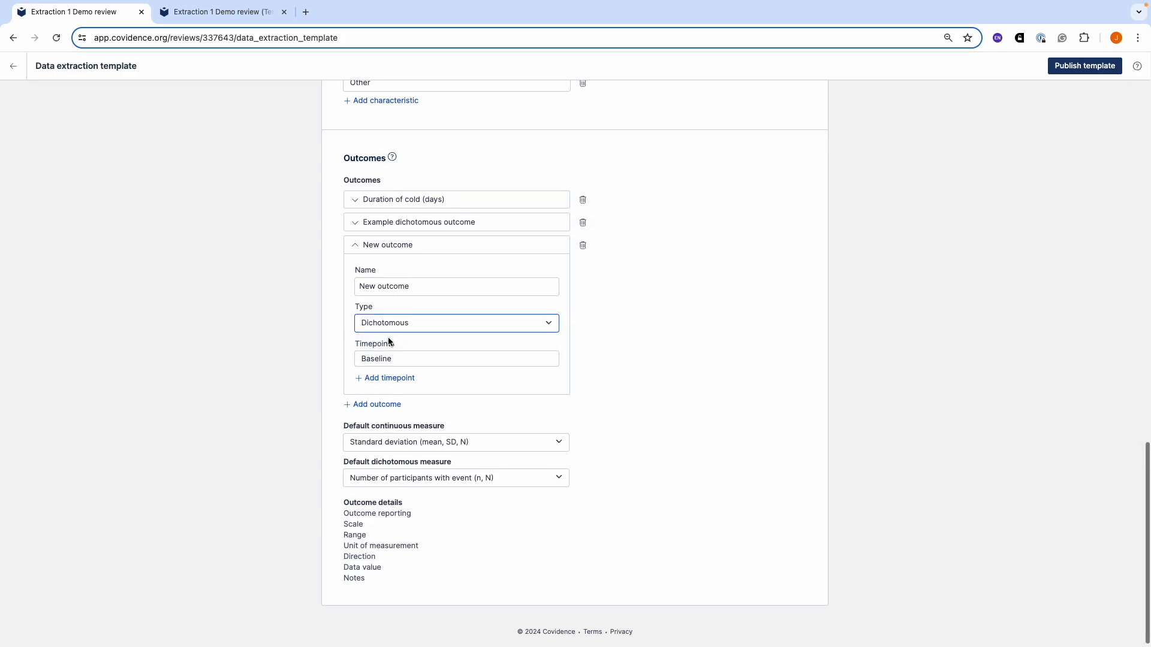
Replace the new outcome's Baseline timepoint with "2 months", and delete that outcome from the template.
{"action": "left_click", "coordinate": [395, 358]}
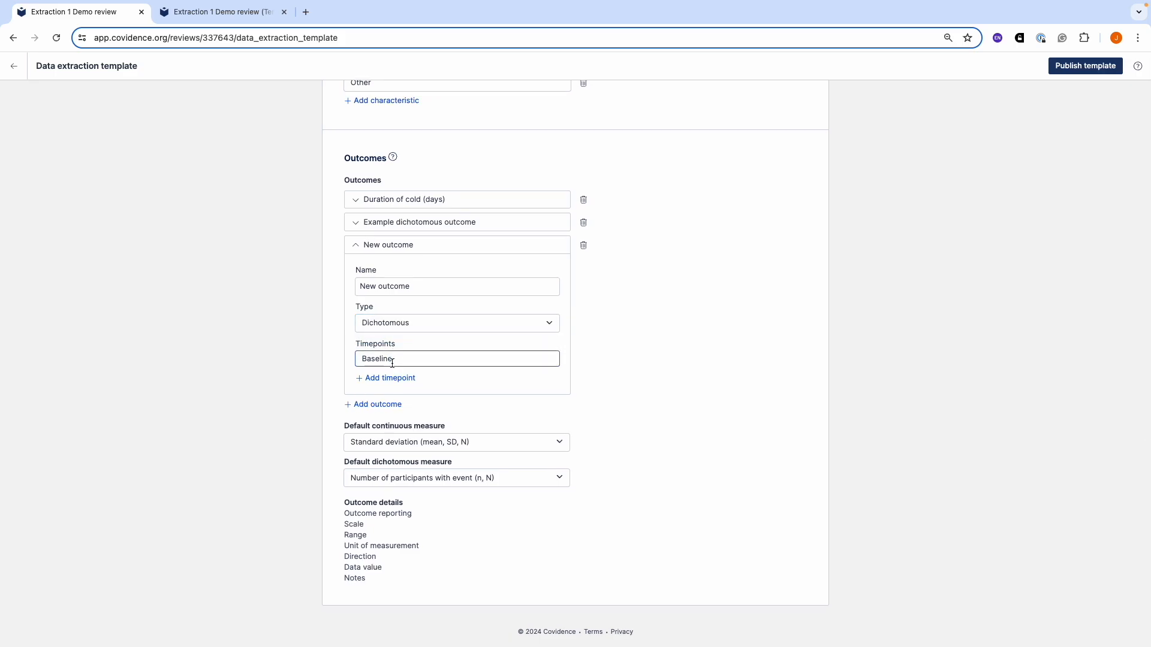
{"action": "left_click", "coordinate": [390, 378]}
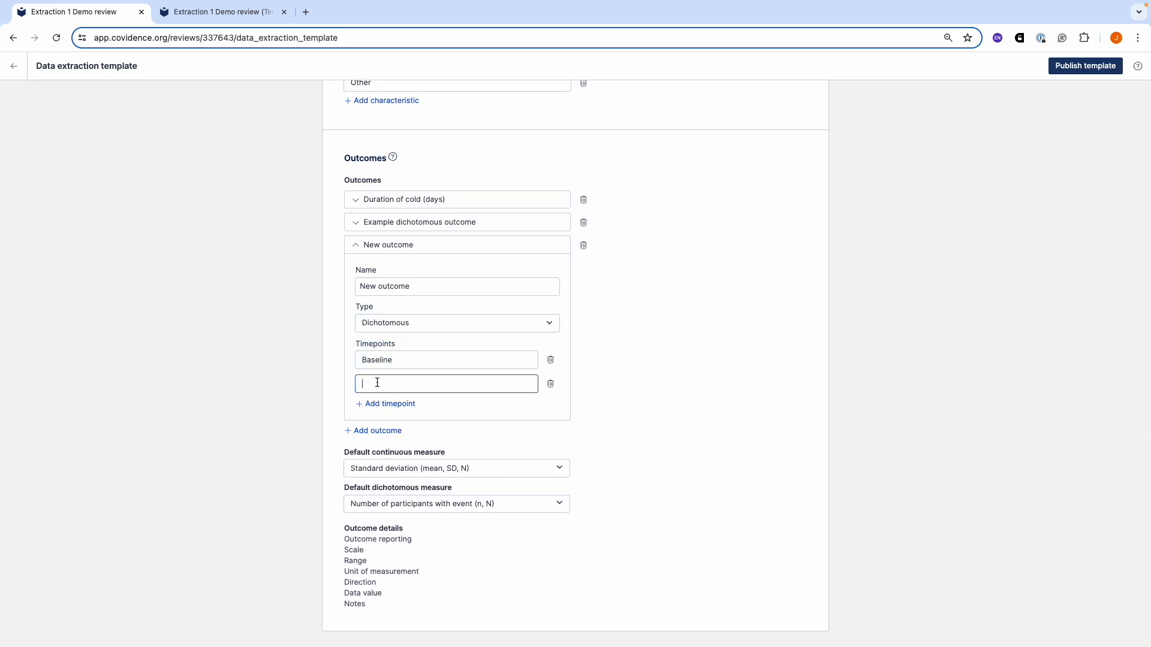
{"action": "type", "text": "2 months"}
{"action": "left_click", "coordinate": [633, 412]}
{"action": "left_click", "coordinate": [551, 361]}
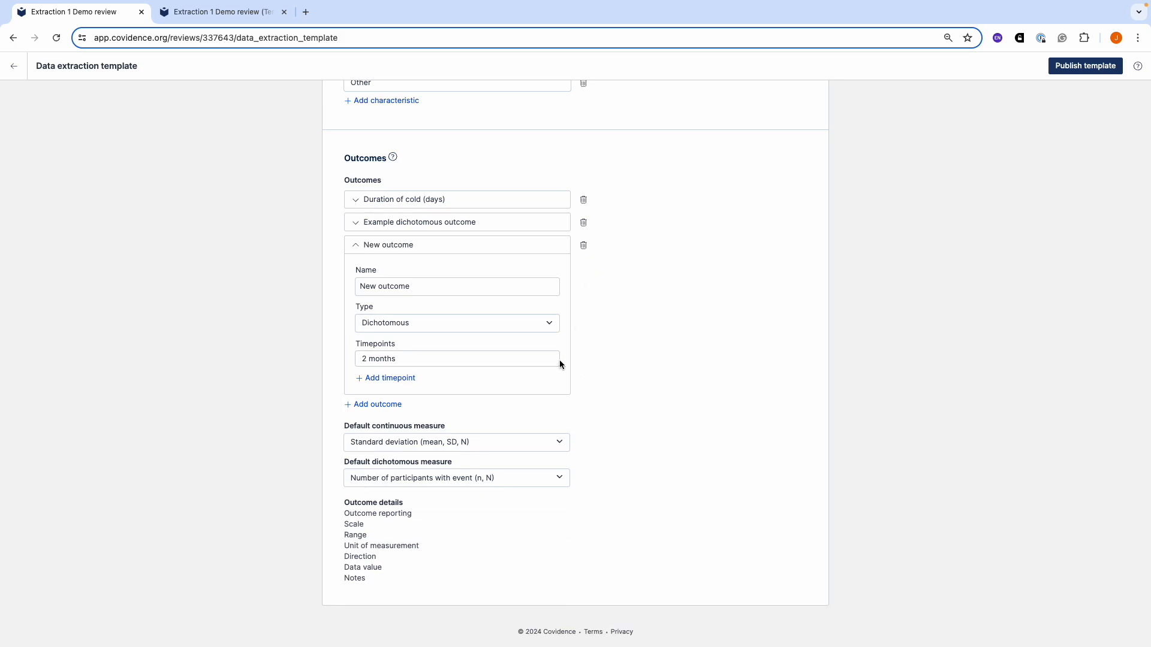
{"action": "left_click", "coordinate": [583, 246]}
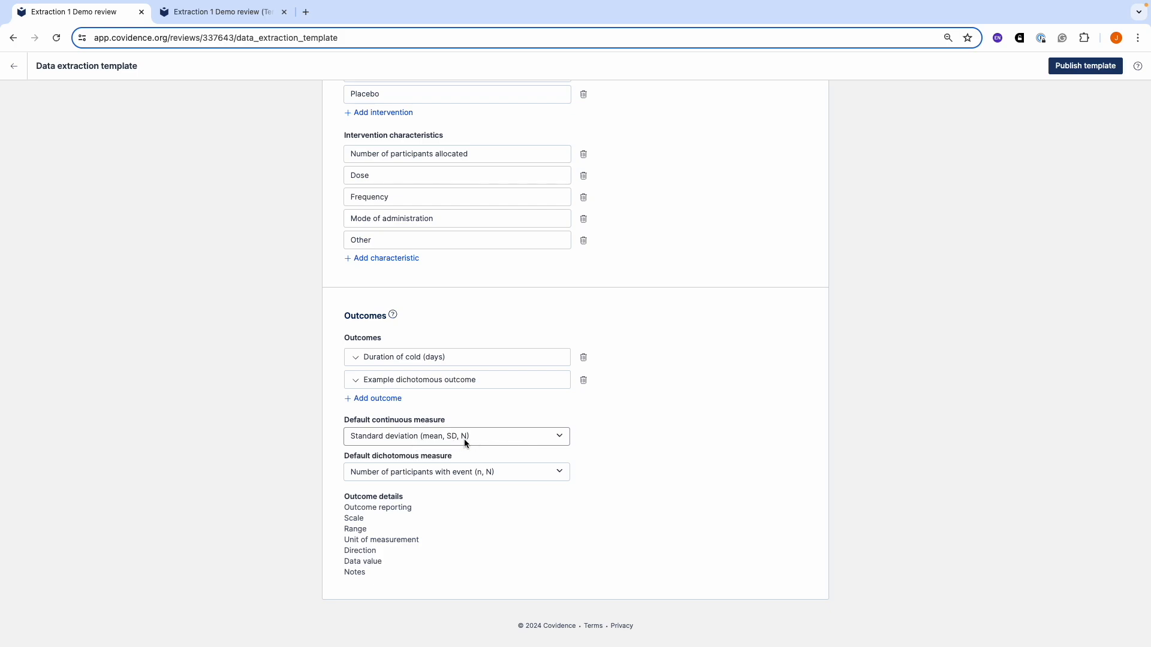
Check the default measure options, keeping Standard deviation (mean, SD, N) for continuous outcomes and Number of participants with event (n, N) for dichotomous ones.
{"action": "left_click", "coordinate": [561, 440]}
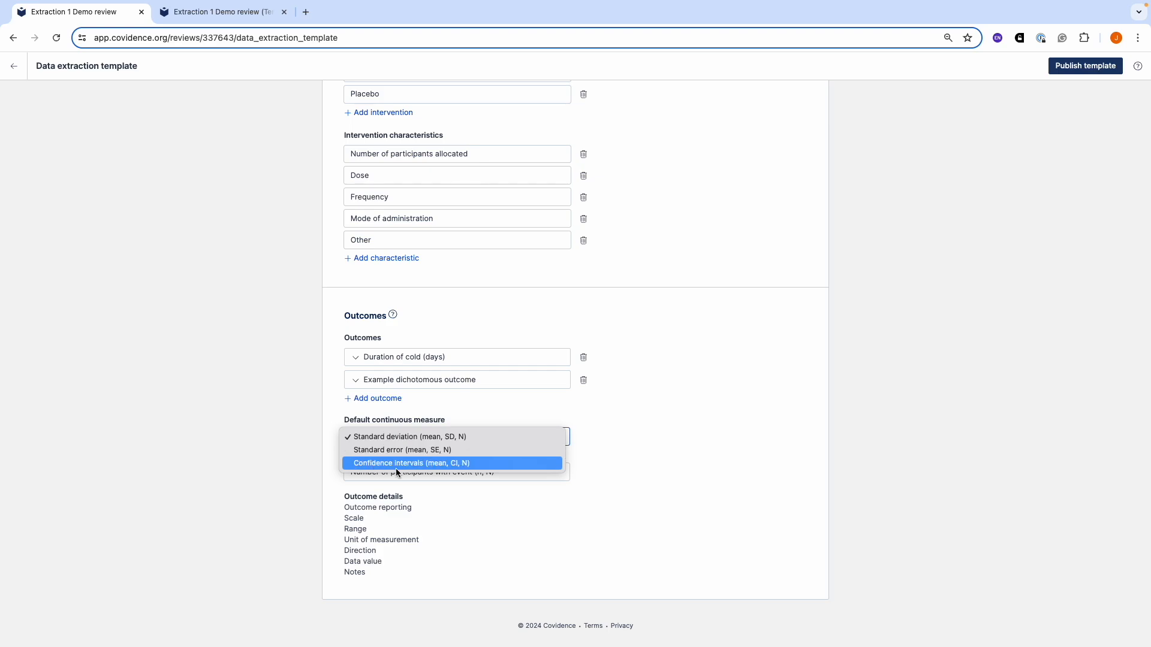
{"action": "left_click", "coordinate": [675, 463]}
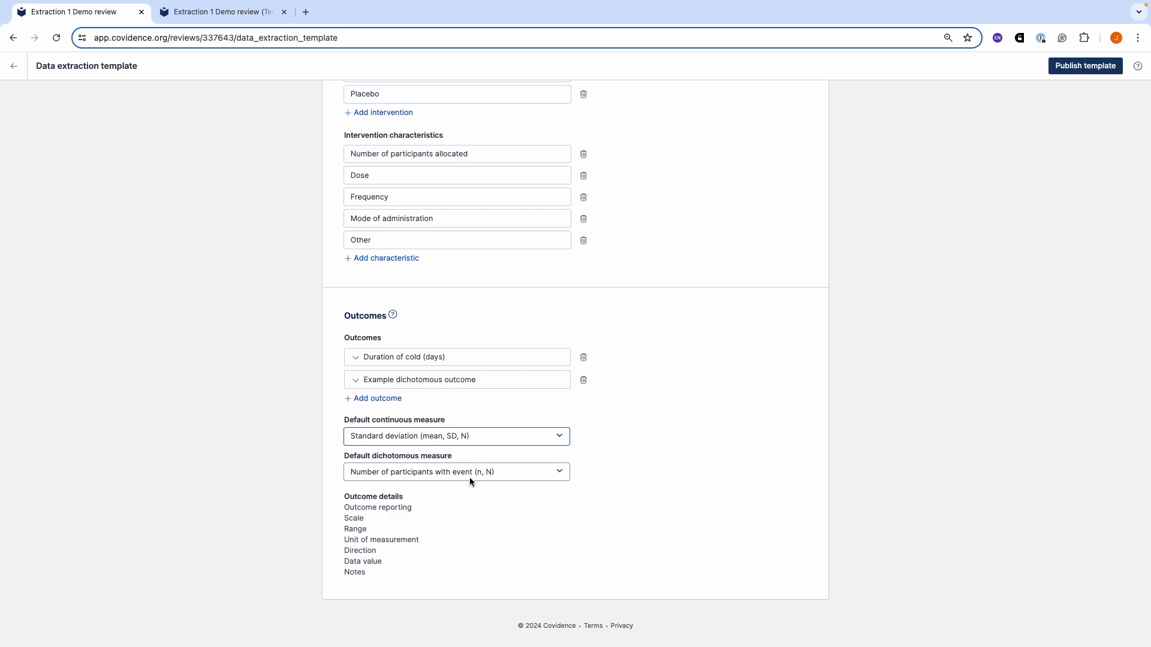
{"action": "left_click", "coordinate": [561, 474]}
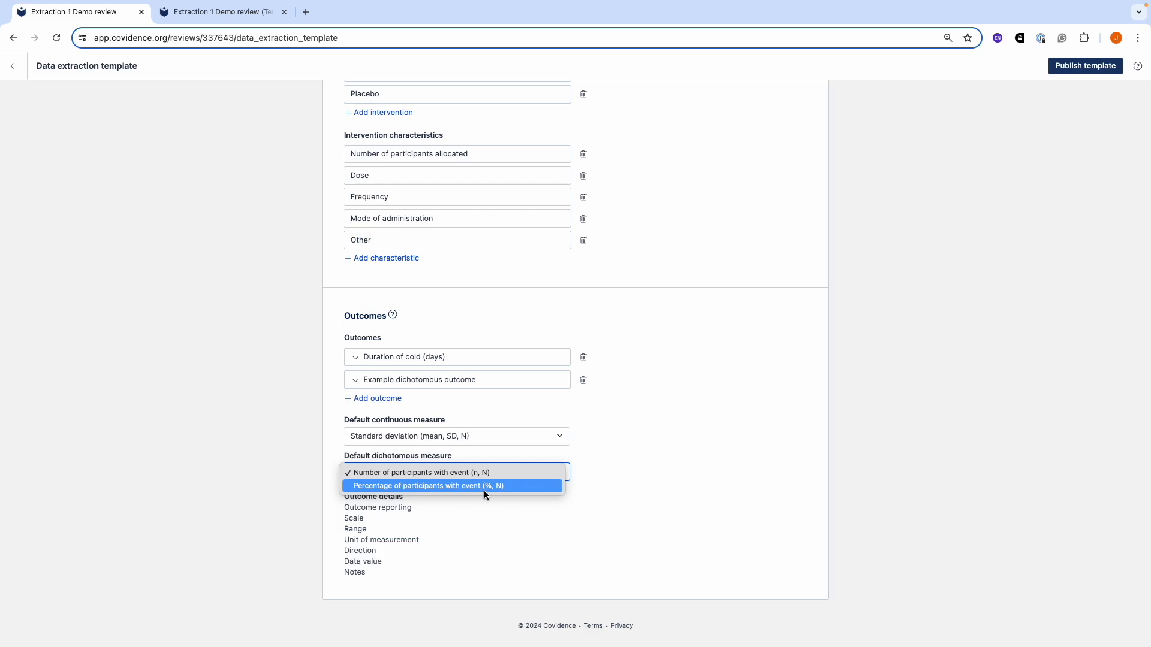
{"action": "left_click", "coordinate": [646, 461]}
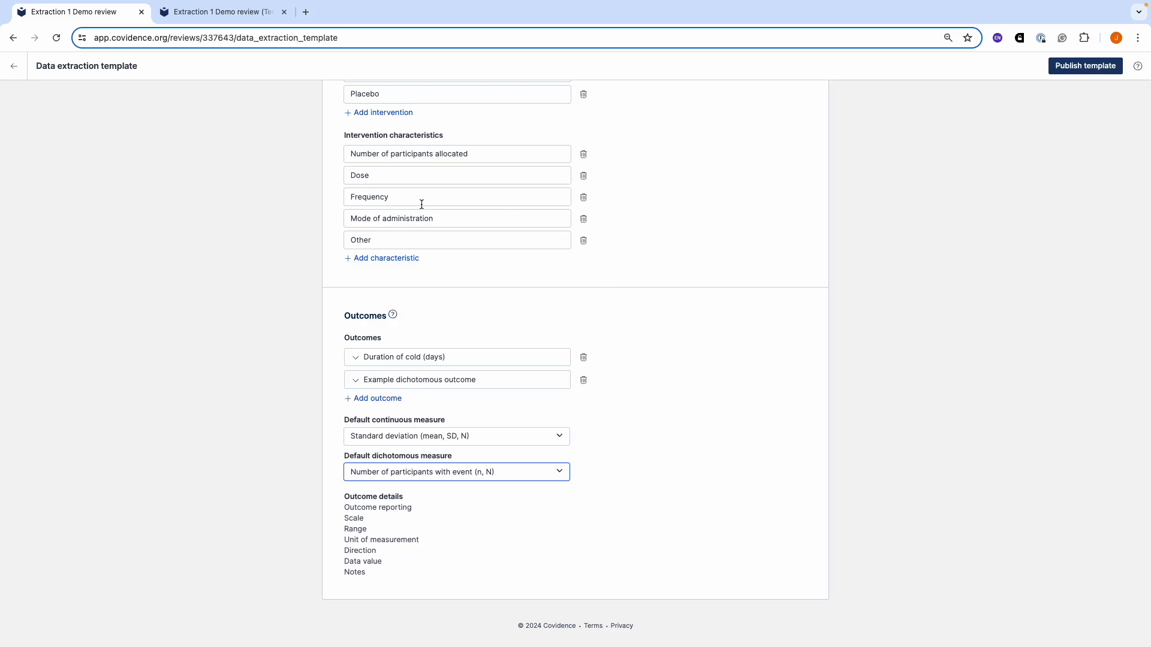
Examine the results data tables in the Sasazuki 2006 extraction form, and return to the data extraction template.
{"action": "left_click", "coordinate": [217, 12]}
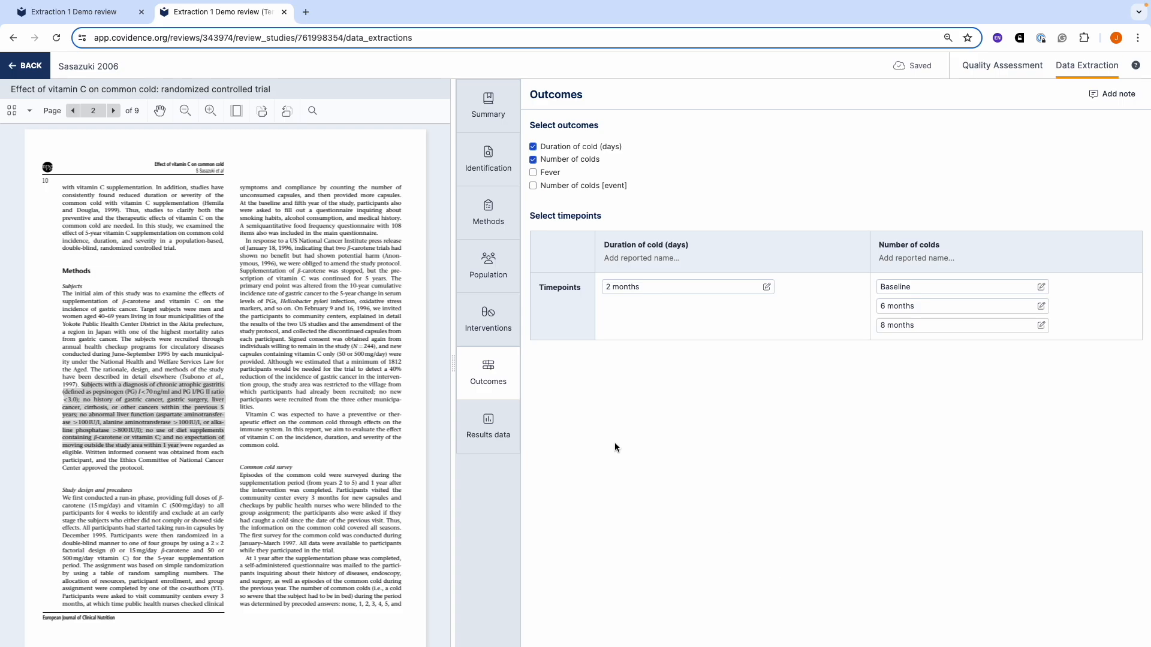
{"action": "left_click", "coordinate": [485, 426]}
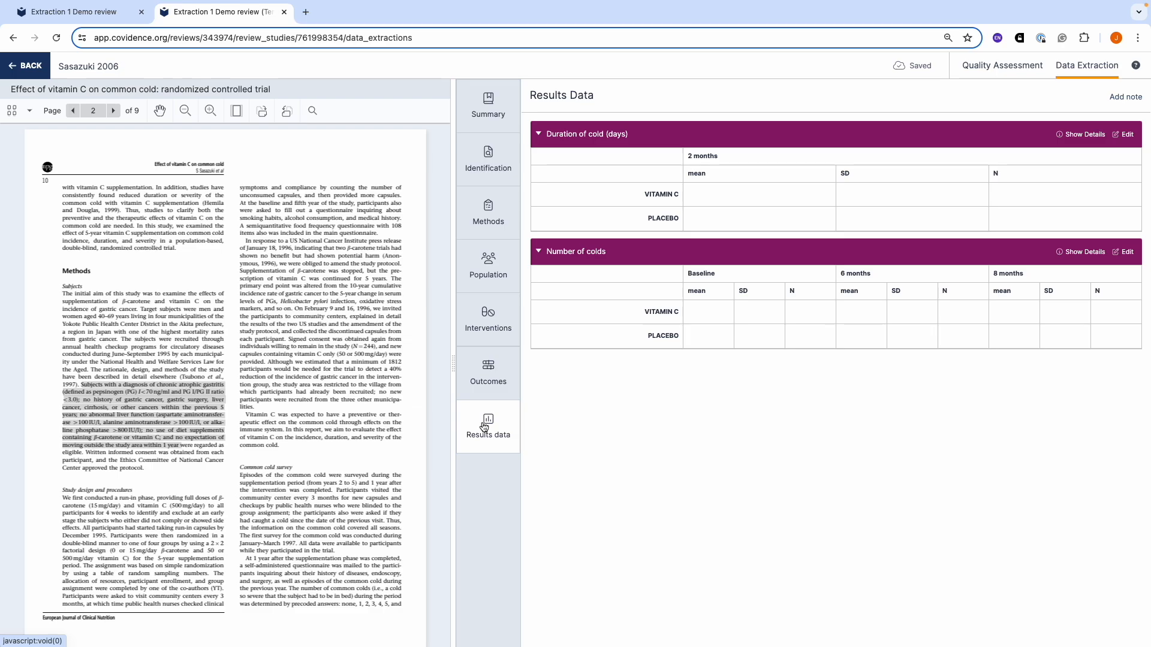
{"action": "key", "text": "ctrl+shift+Tab"}
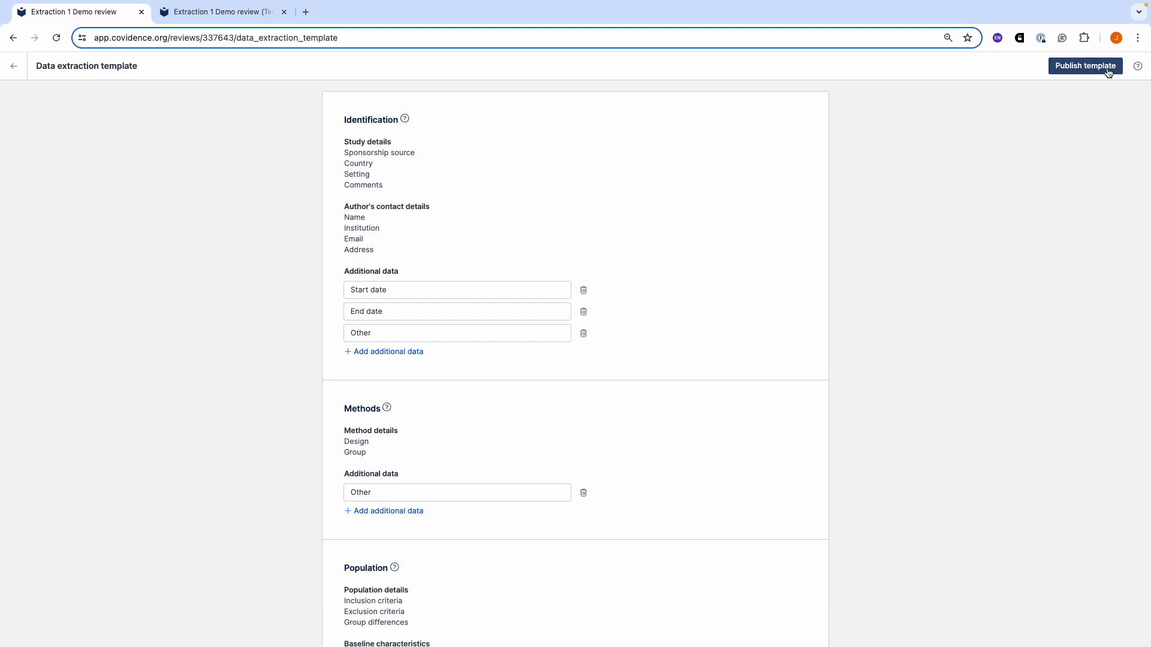
Switch to the demo review with the published template to view its Extraction study list.
{"action": "left_click", "coordinate": [200, 20]}
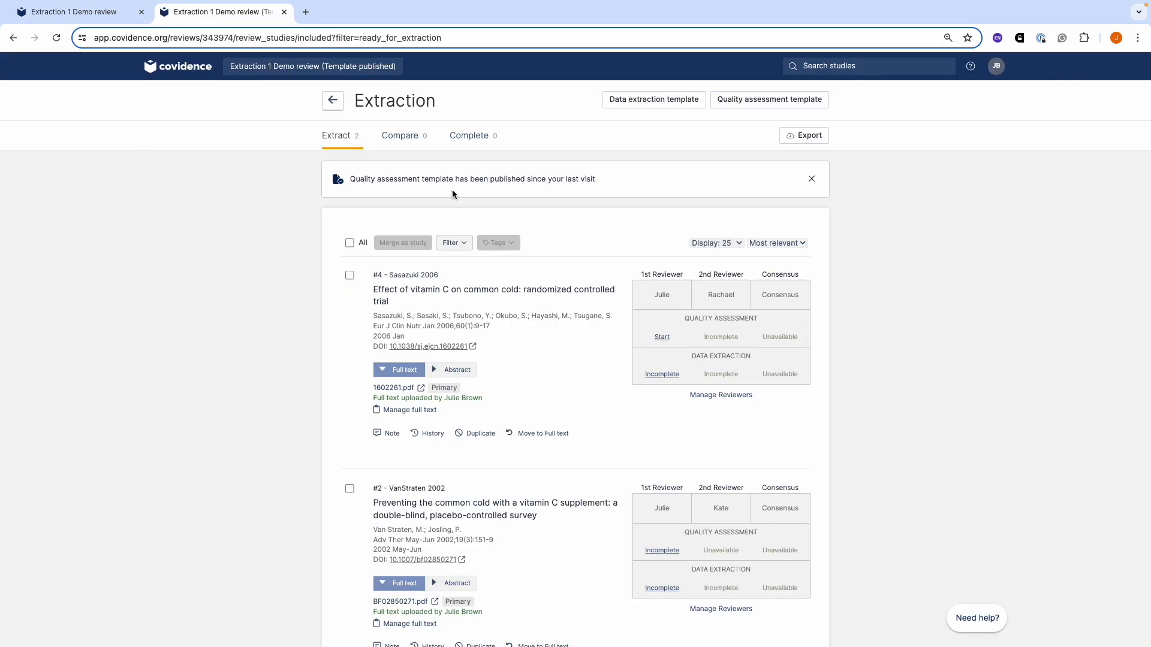